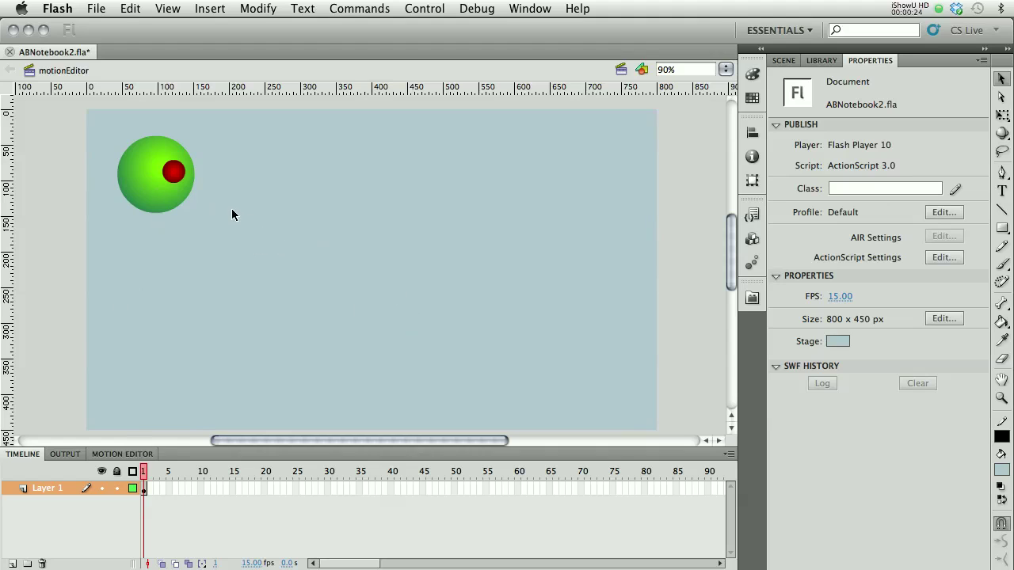
# Create a motion tween on the green olive in Layer 1
pyautogui.click(152, 195)
pyautogui.rightClick(153, 195)
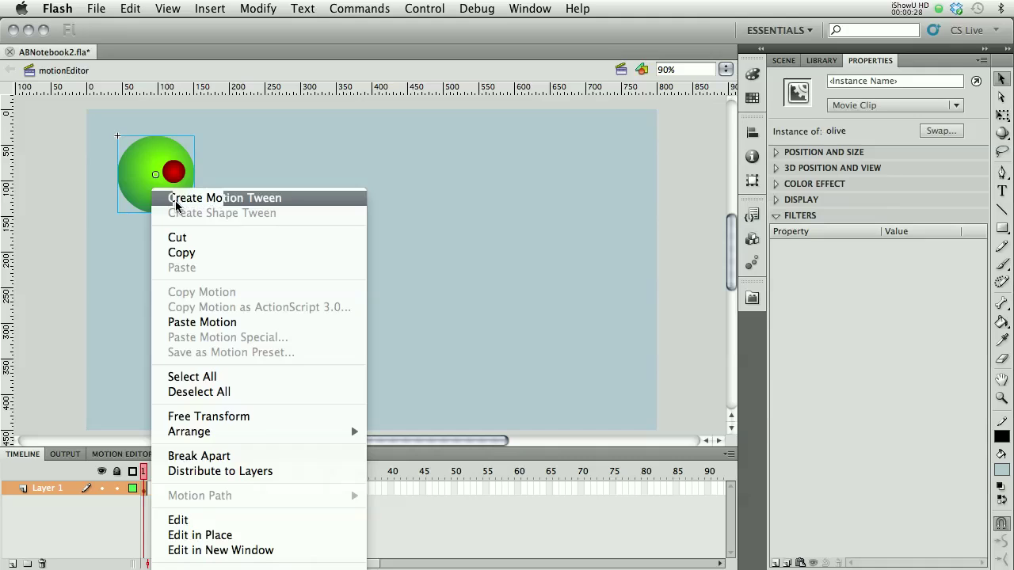
pyautogui.click(182, 197)
pyautogui.click(247, 507)
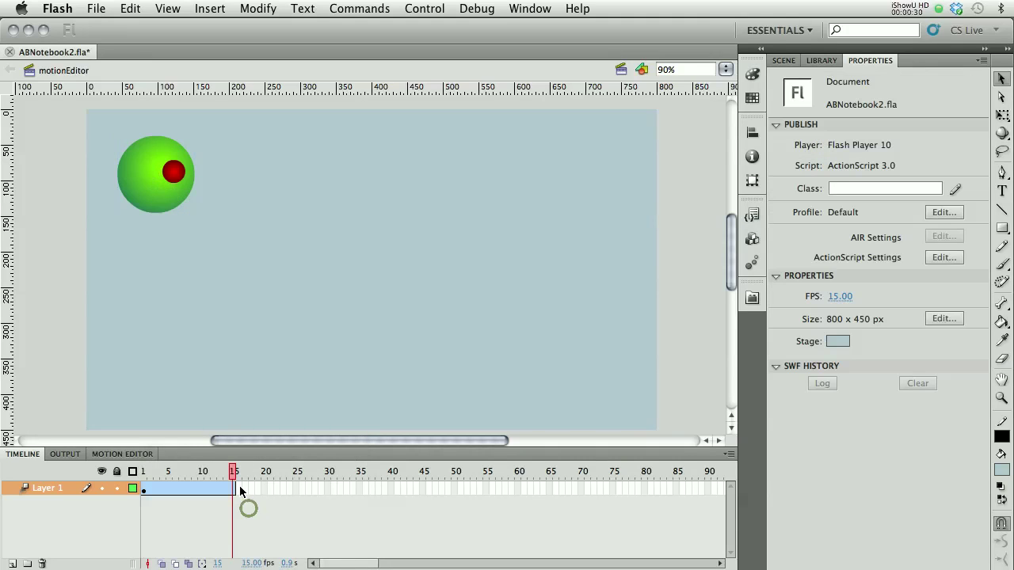
# Extend the tween span to frame 70 and move the olive to the stage's lower right at that frame
pyautogui.moveTo(235, 489); pyautogui.dragTo(581, 491)
pyautogui.click(585, 496)
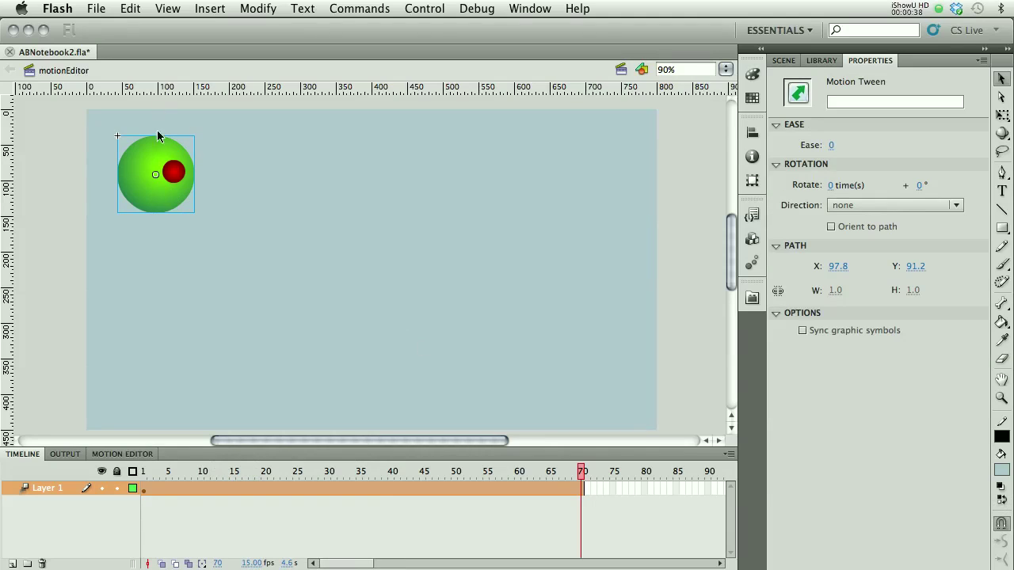
pyautogui.moveTo(153, 161); pyautogui.dragTo(529, 357)
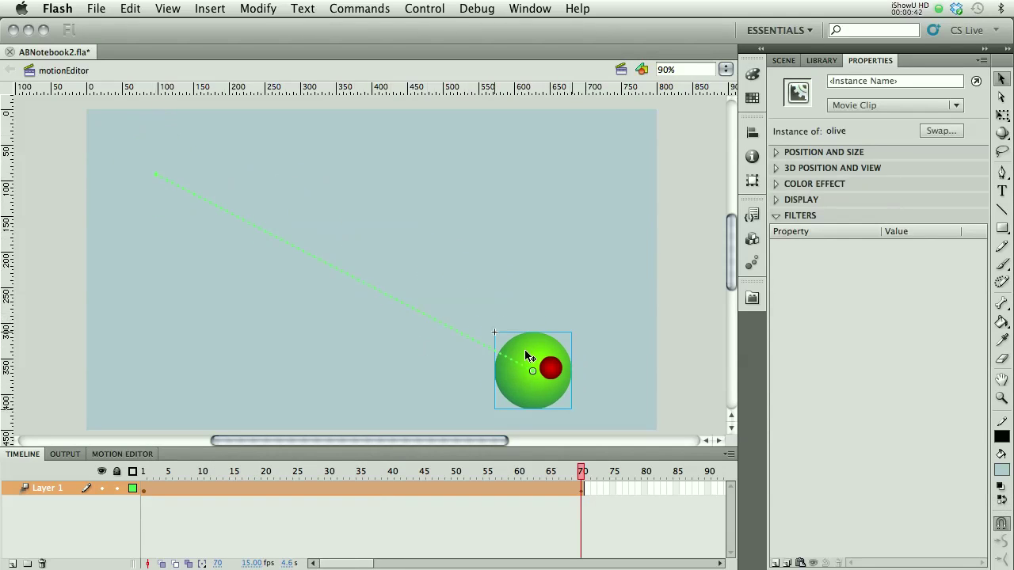
# Change Layer 1's outline color to dark blue
pyautogui.doubleClick(132, 488)
pyautogui.click(609, 481)
pyautogui.click(662, 529)
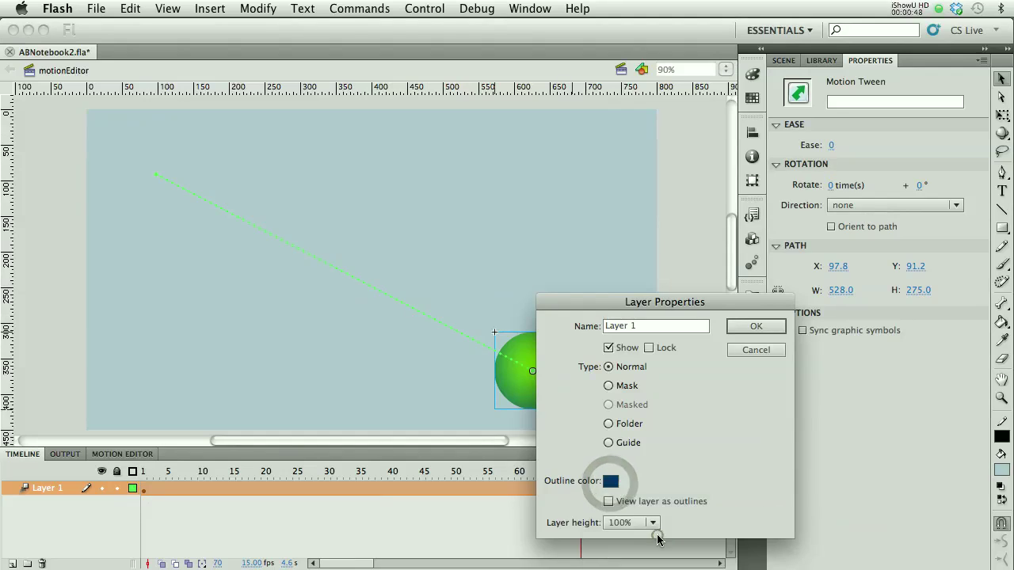
pyautogui.click(756, 328)
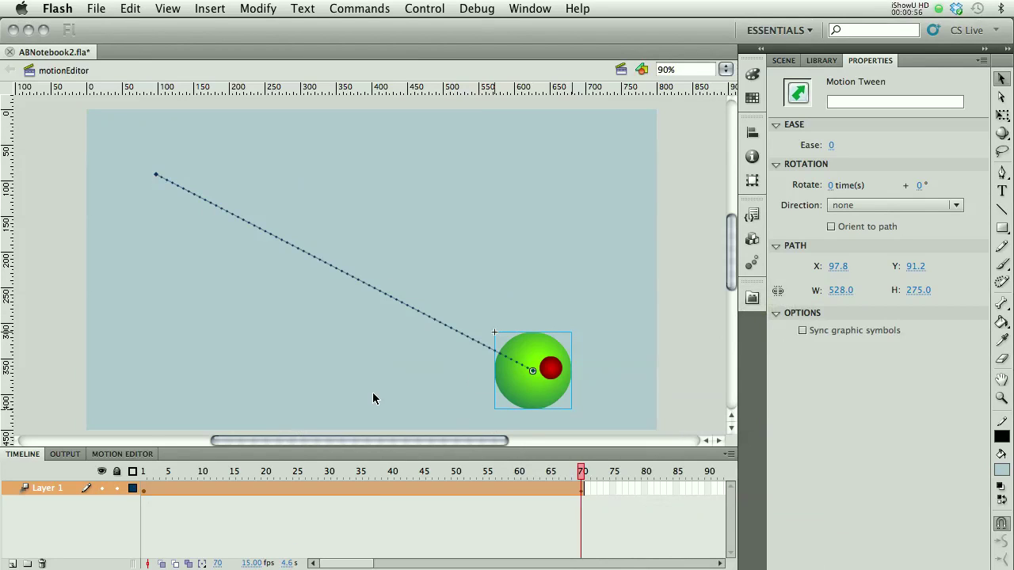
# Show the tween in the Motion Editor and enlarge it over most of the stage area
pyautogui.click(103, 458)
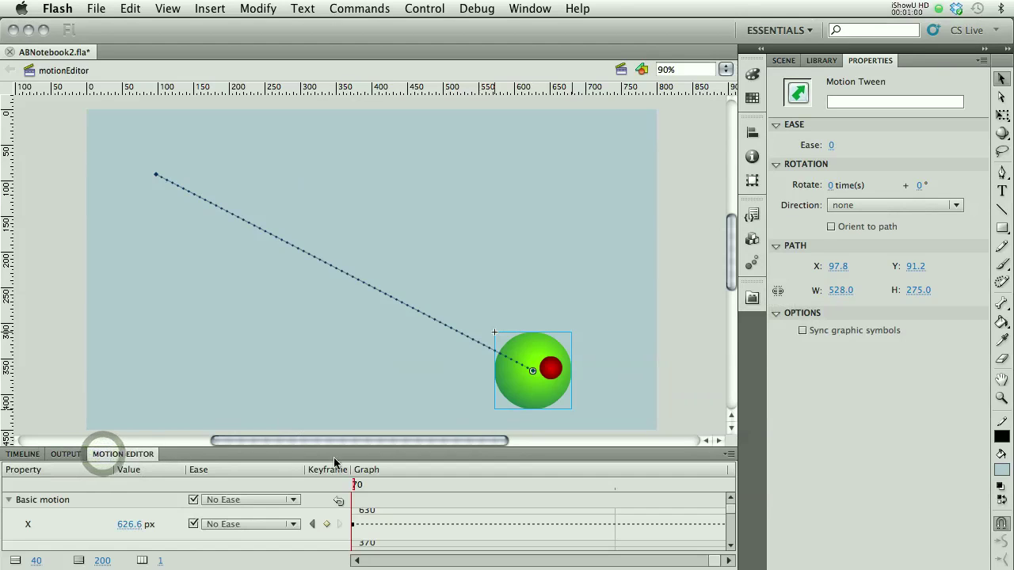
pyautogui.moveTo(333, 448); pyautogui.dragTo(297, 554)
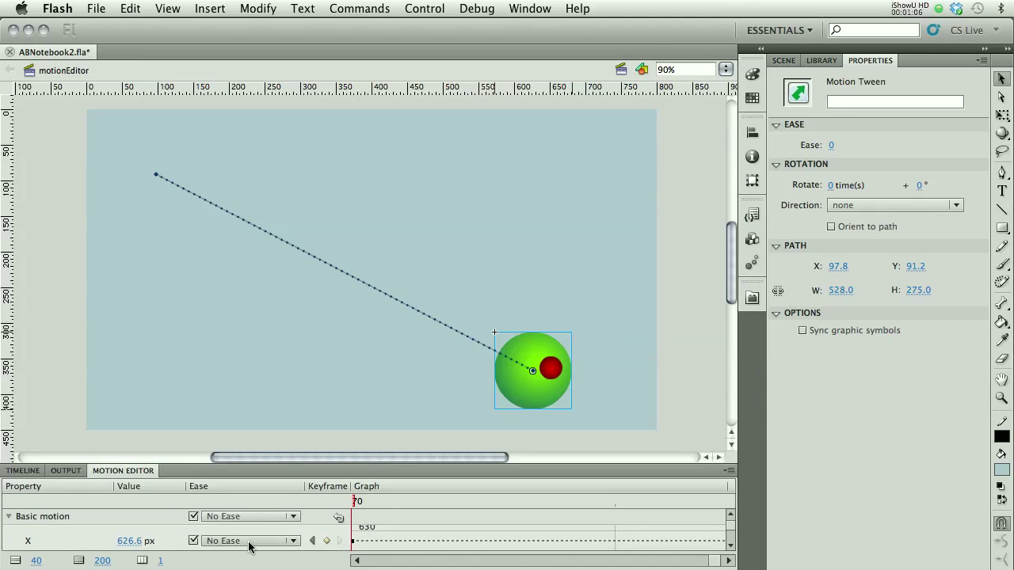
pyautogui.moveTo(284, 464); pyautogui.dragTo(315, 171)
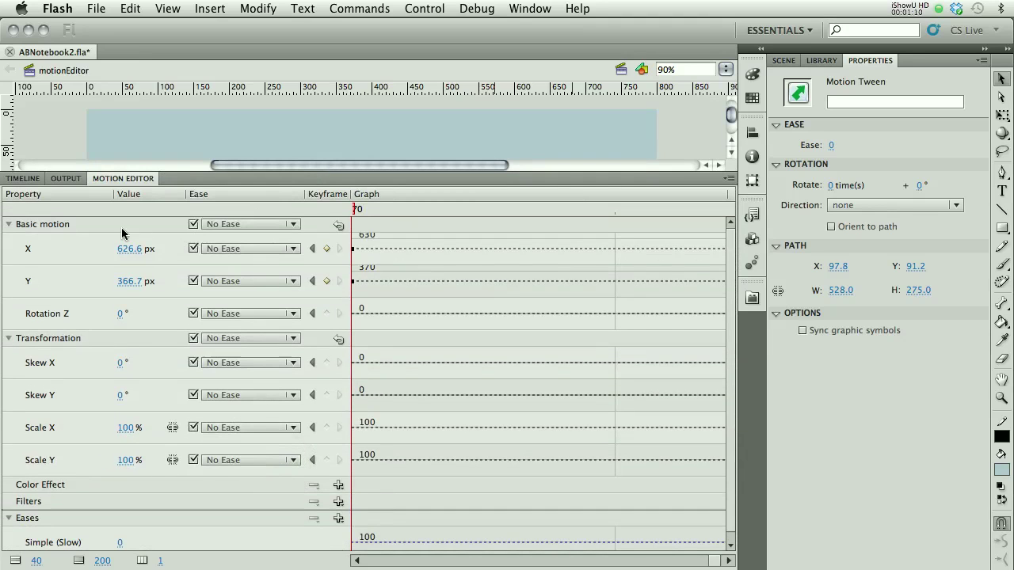
# Collapse the Basic motion, Transformation and Eases property groups
pyautogui.click(8, 224)
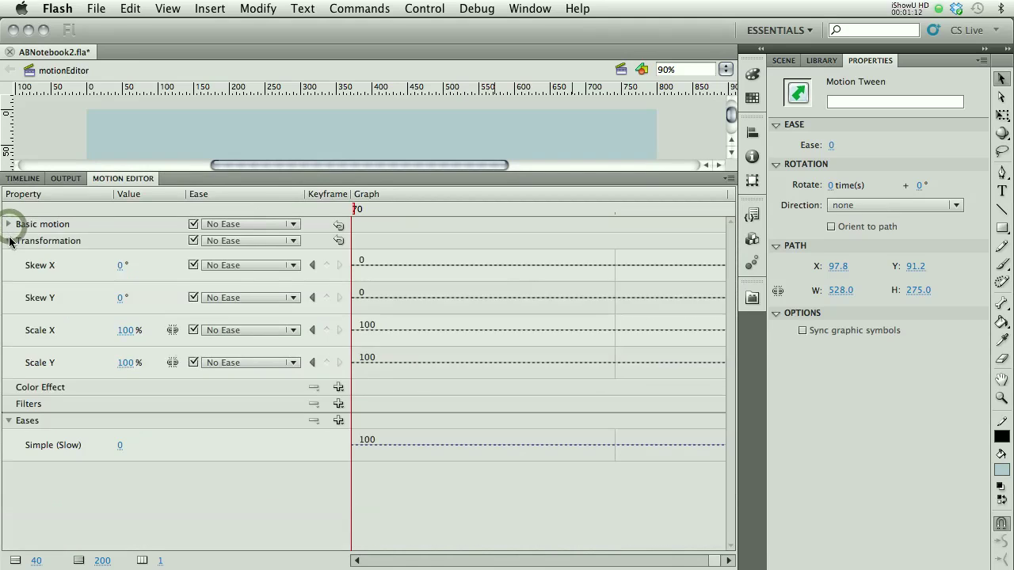
pyautogui.click(8, 241)
pyautogui.click(8, 290)
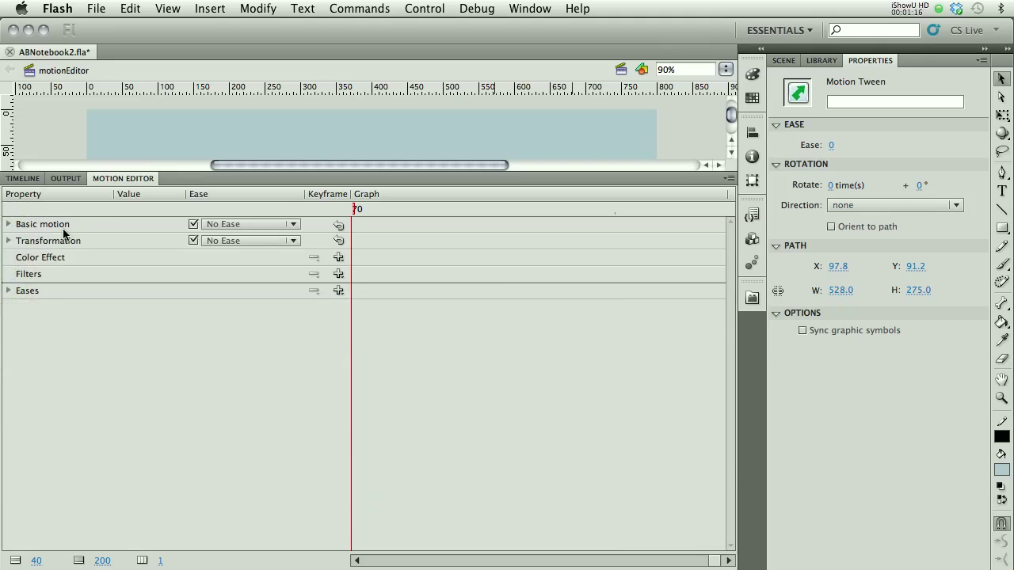
# Expand the Eases and Basic motion groups and set the graph's viewable frames to 70
pyautogui.click(8, 291)
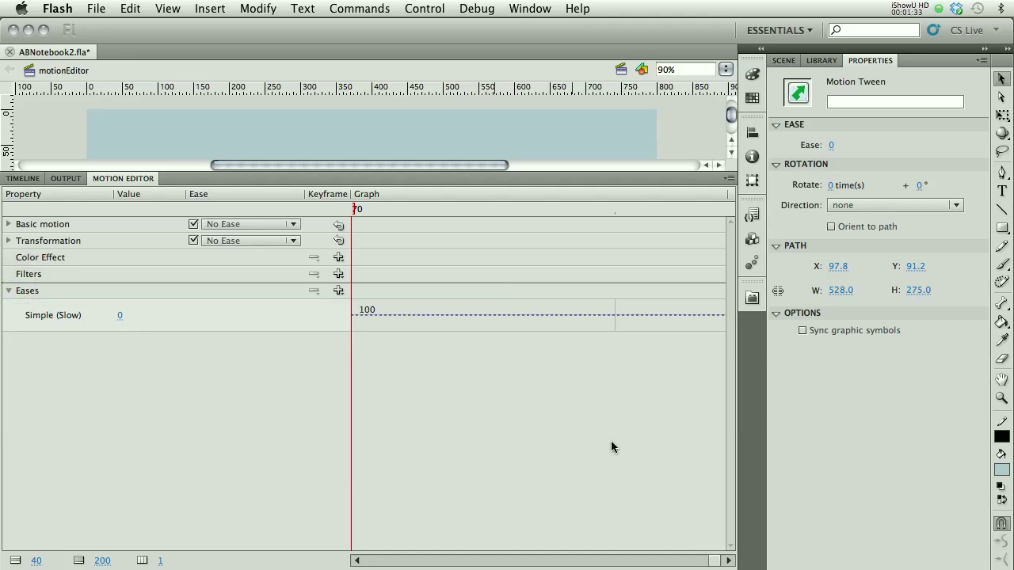
pyautogui.moveTo(159, 563); pyautogui.dragTo(237, 564)
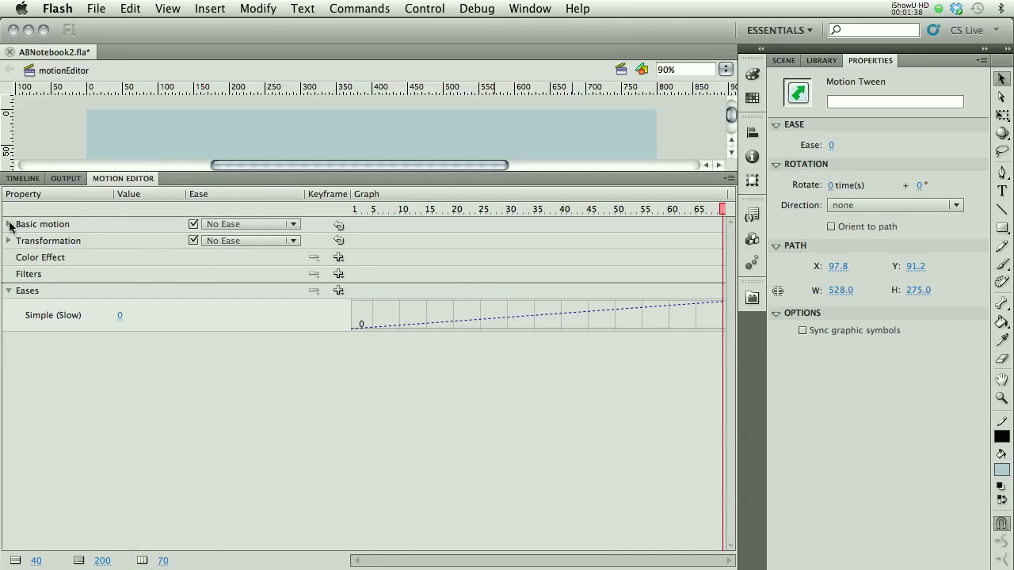
pyautogui.click(9, 225)
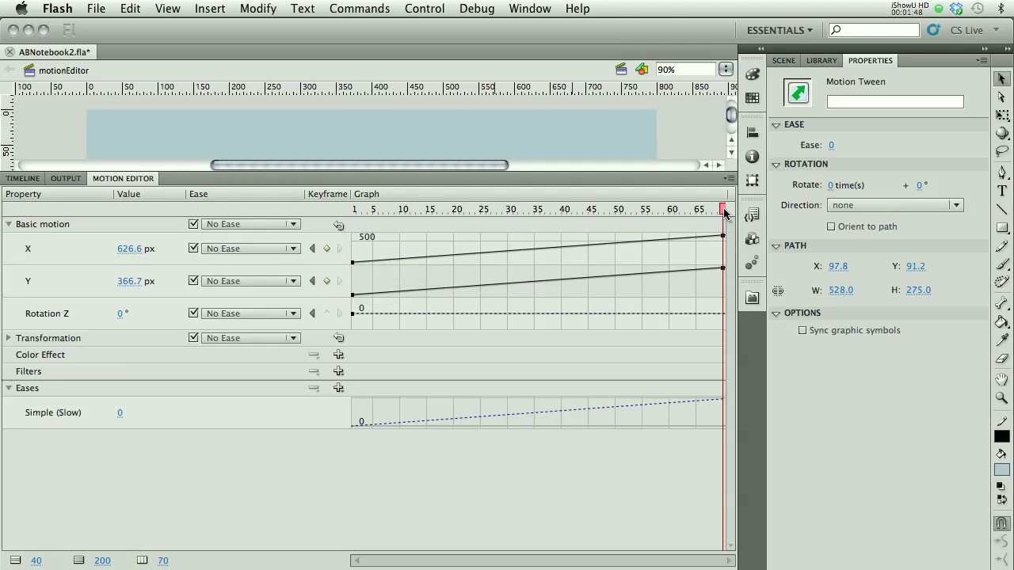
# Step back and forth between the first and last X keyframes, ending on frame 1
pyautogui.click(313, 250)
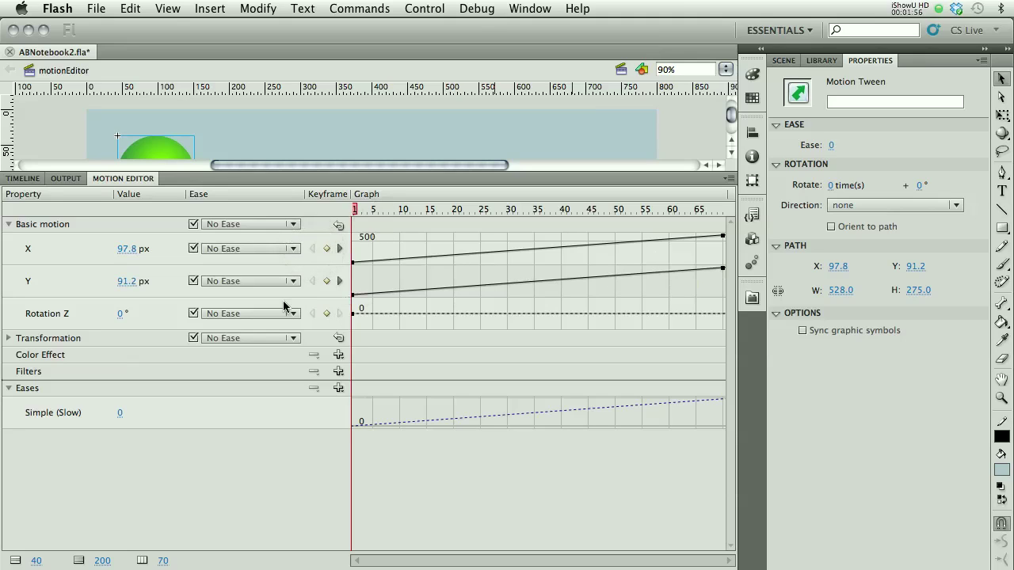
pyautogui.click(339, 250)
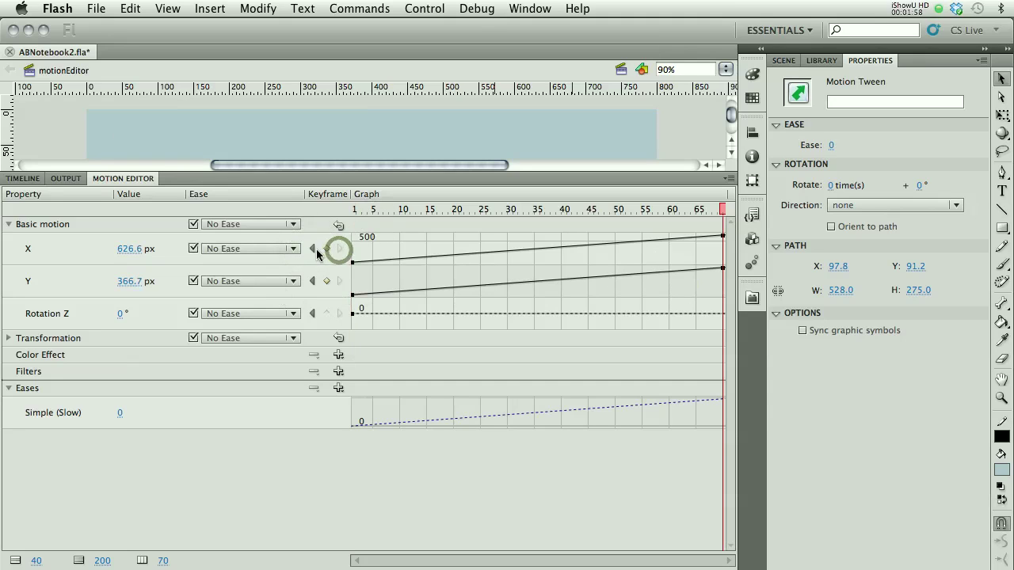
pyautogui.click(314, 250)
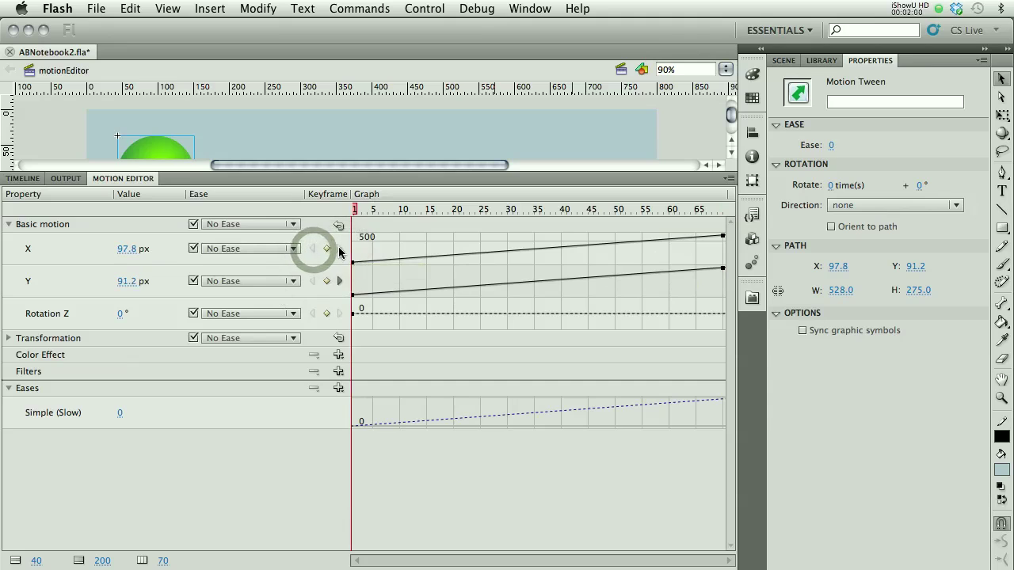
pyautogui.click(339, 250)
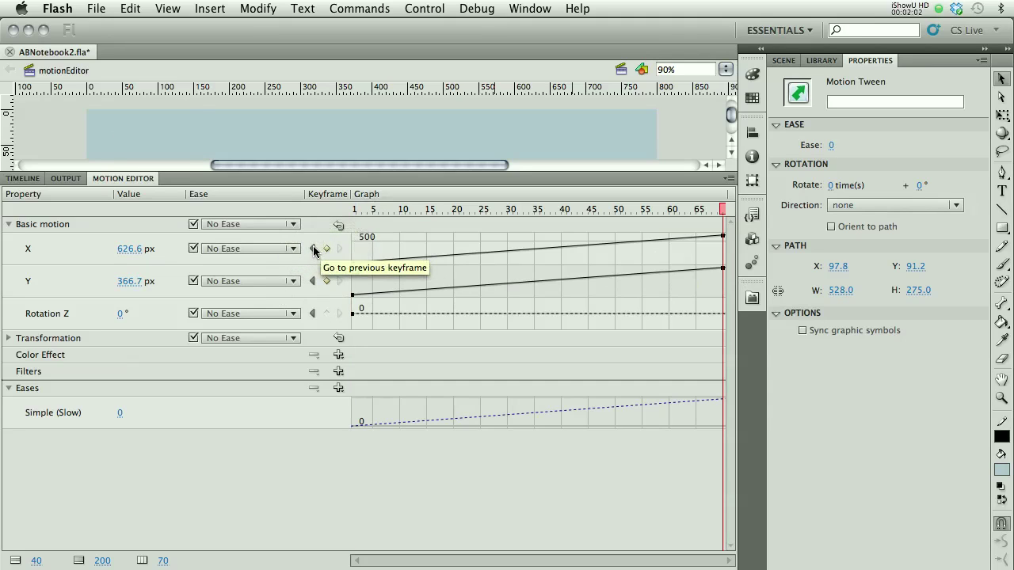
pyautogui.click(314, 250)
pyautogui.click(339, 250)
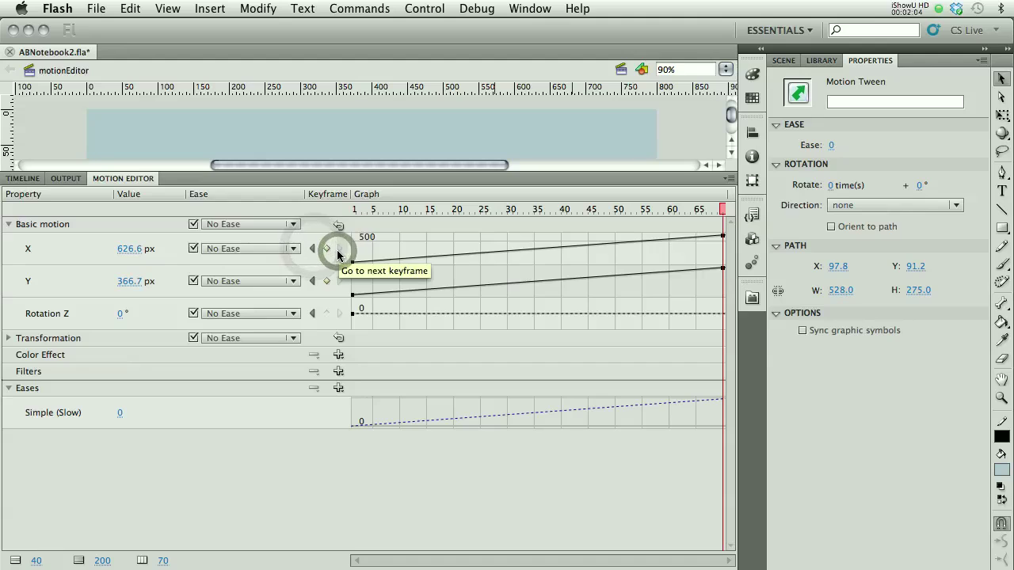
pyautogui.click(314, 250)
pyautogui.click(314, 251)
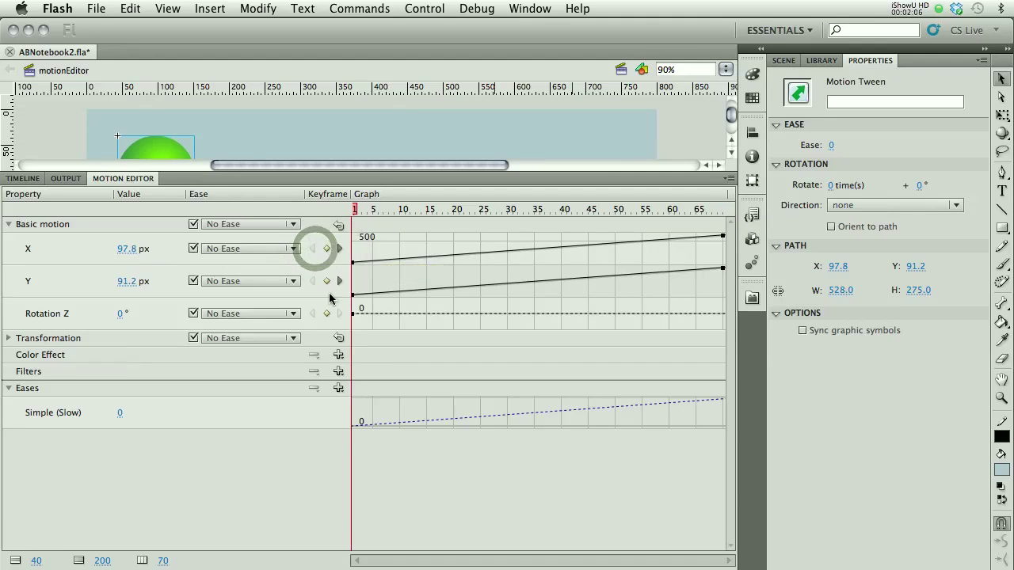
# Collapse Basic motion and add a Bounce In ease to the tween's list of eases
pyautogui.click(9, 224)
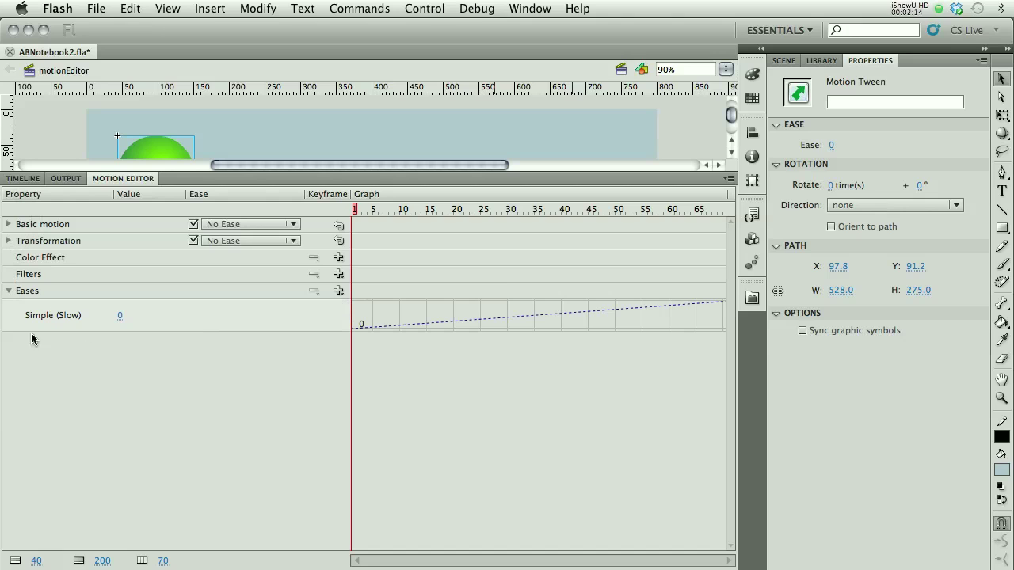
pyautogui.click(339, 290)
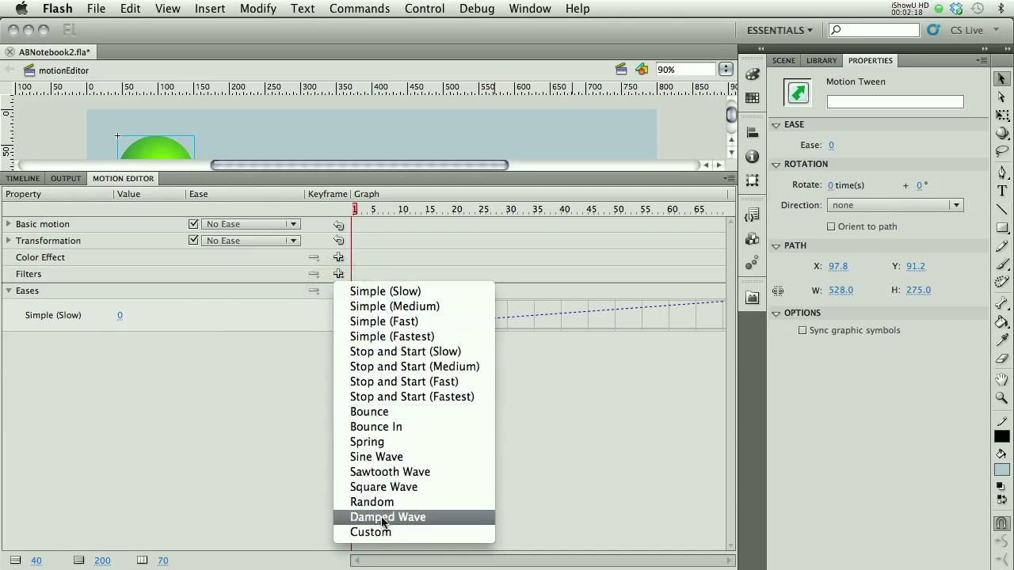
pyautogui.click(406, 426)
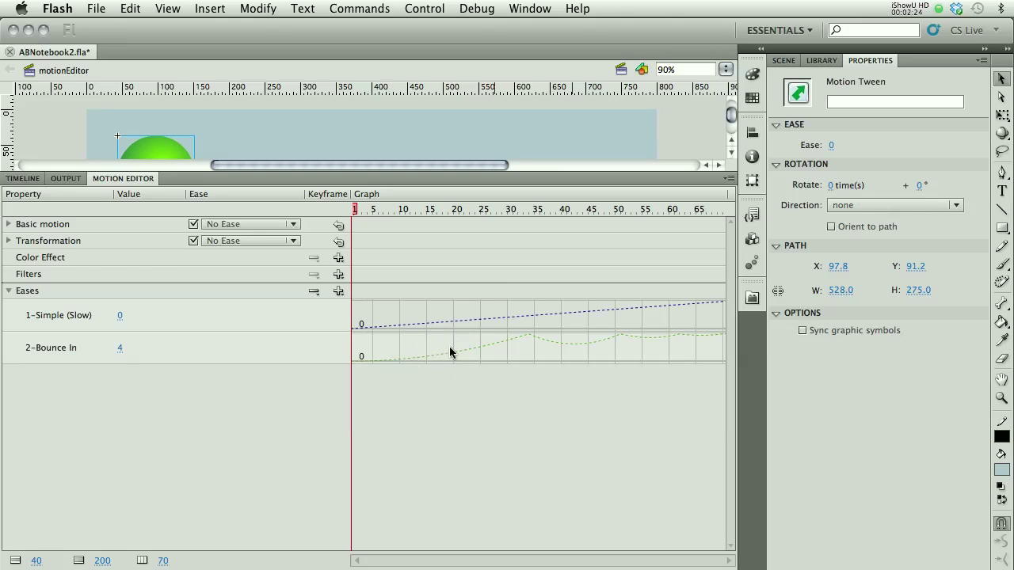
# Adjust the number of bounces of the Bounce In ease, checking its curve, and collapse the Eases group
pyautogui.moveTo(608, 346)
pyautogui.moveTo(579, 339)
pyautogui.moveTo(120, 353); pyautogui.dragTo(132, 353)
pyautogui.moveTo(586, 339)
pyautogui.moveTo(121, 353); pyautogui.dragTo(106, 351)
pyautogui.click(10, 291)
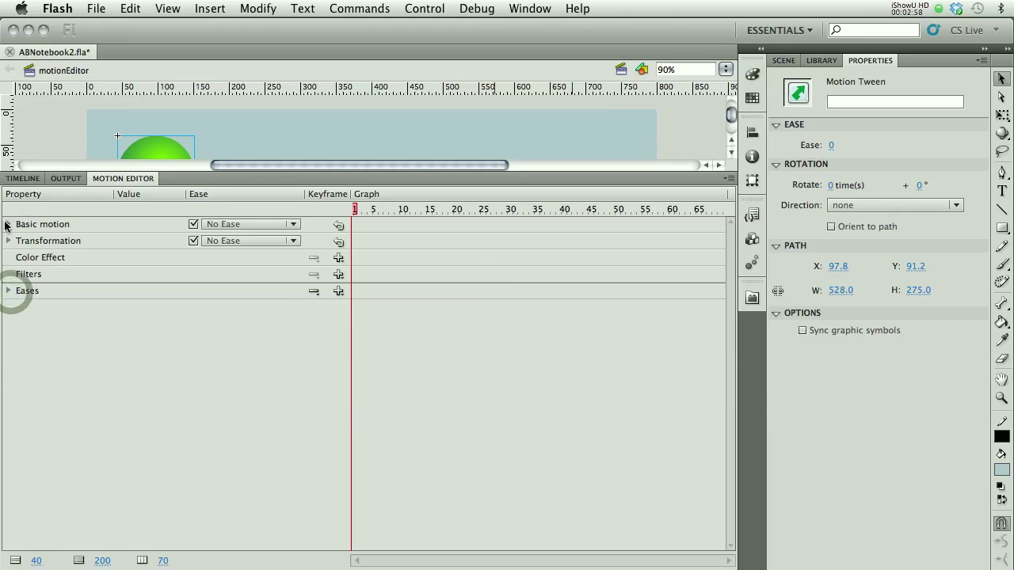
# Apply the 2-Bounce In ease to the olive's Y motion
pyautogui.click(10, 225)
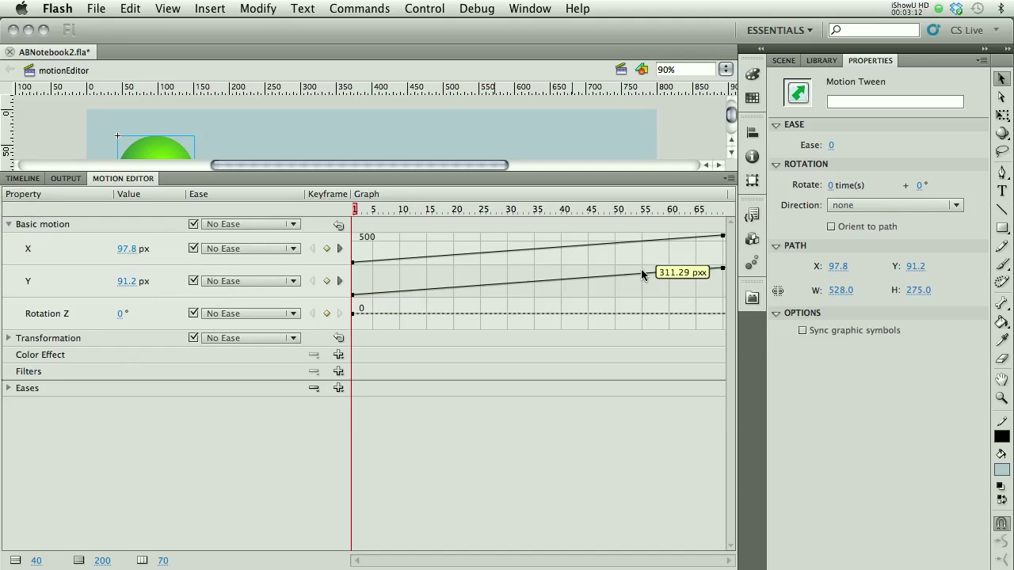
pyautogui.click(221, 281)
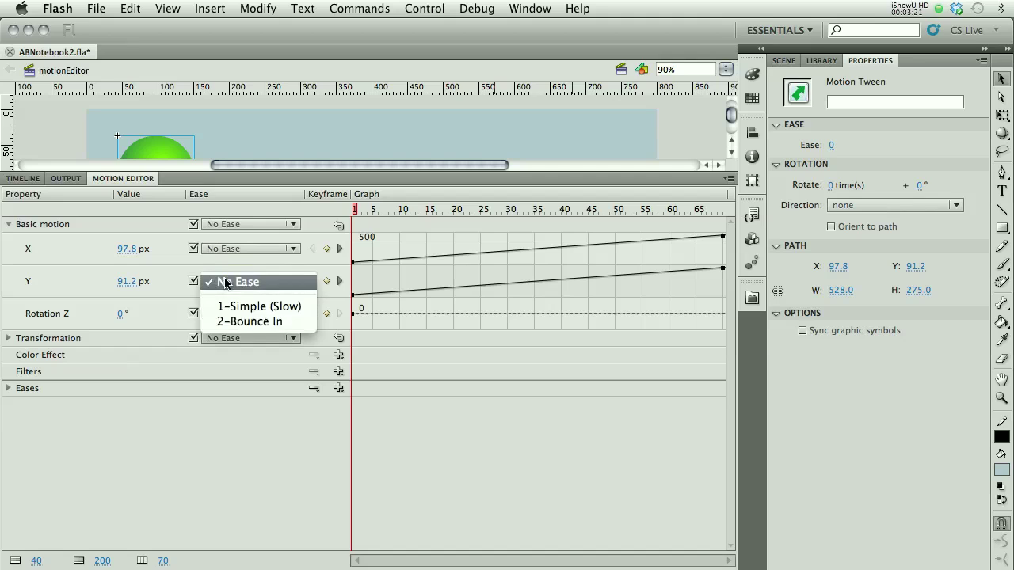
pyautogui.click(245, 330)
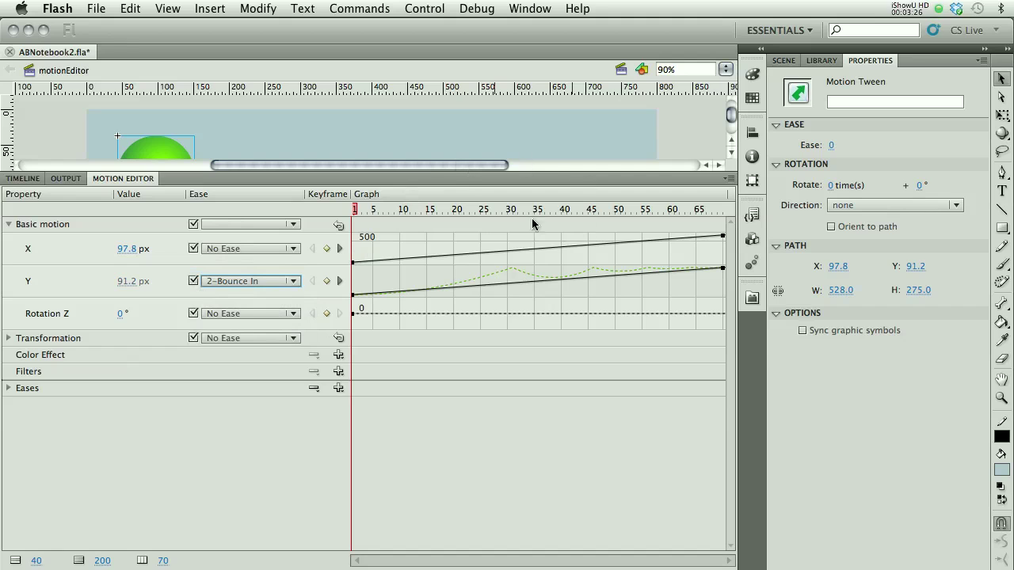
# Reveal the stage and play the olive's bouncing animation through to frame 70
pyautogui.moveTo(443, 174); pyautogui.dragTo(418, 414)
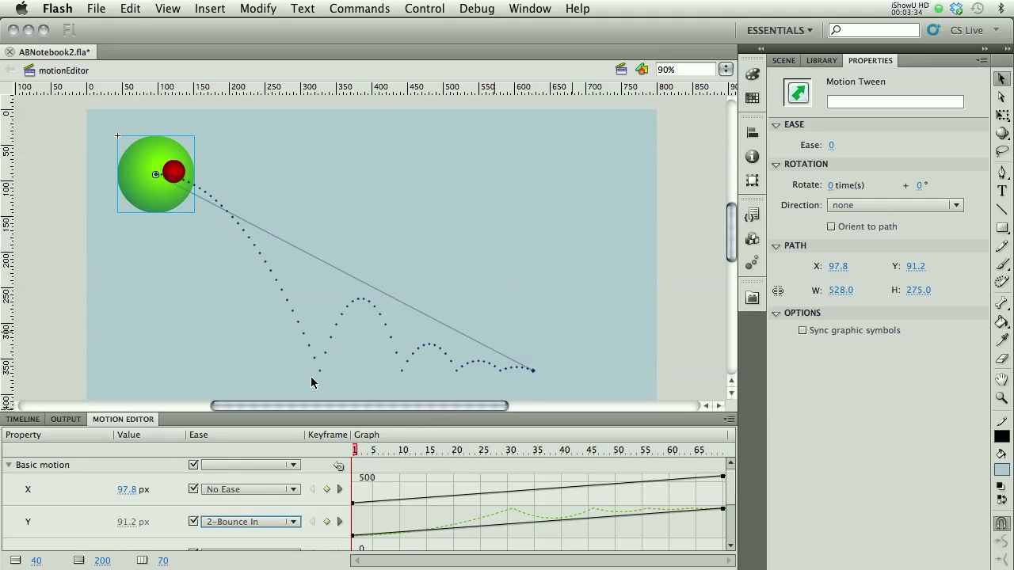
pyautogui.press('Return')
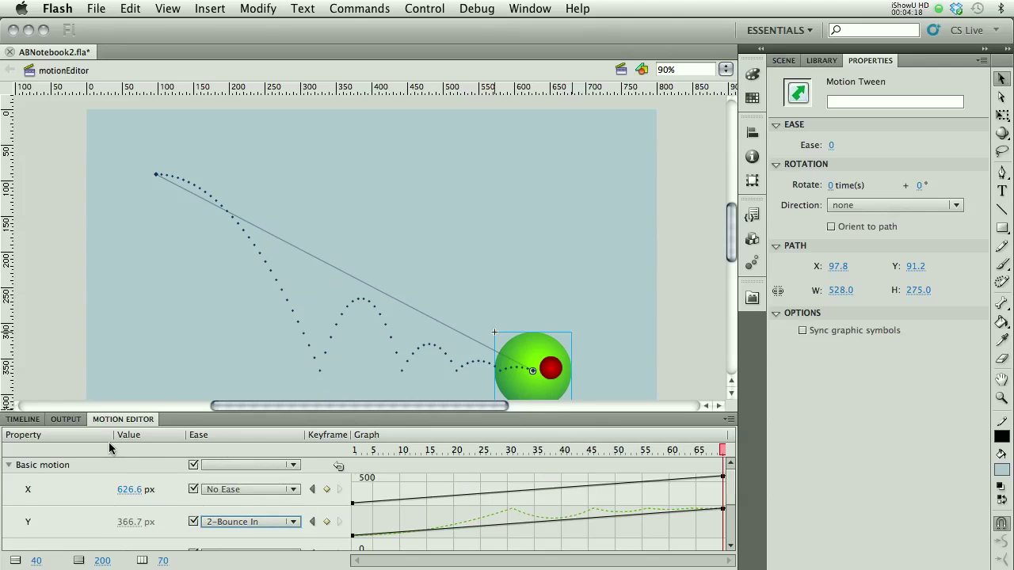
# Enlarge the Motion Editor again so that all property groups show
pyautogui.moveTo(158, 412); pyautogui.dragTo(158, 277)
pyautogui.click(337, 493)
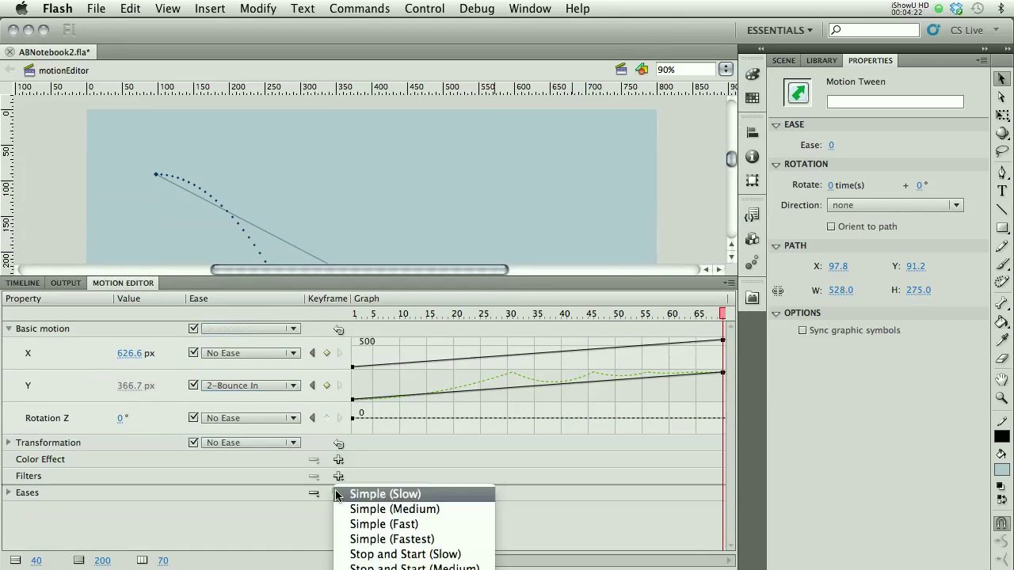
pyautogui.click(336, 493)
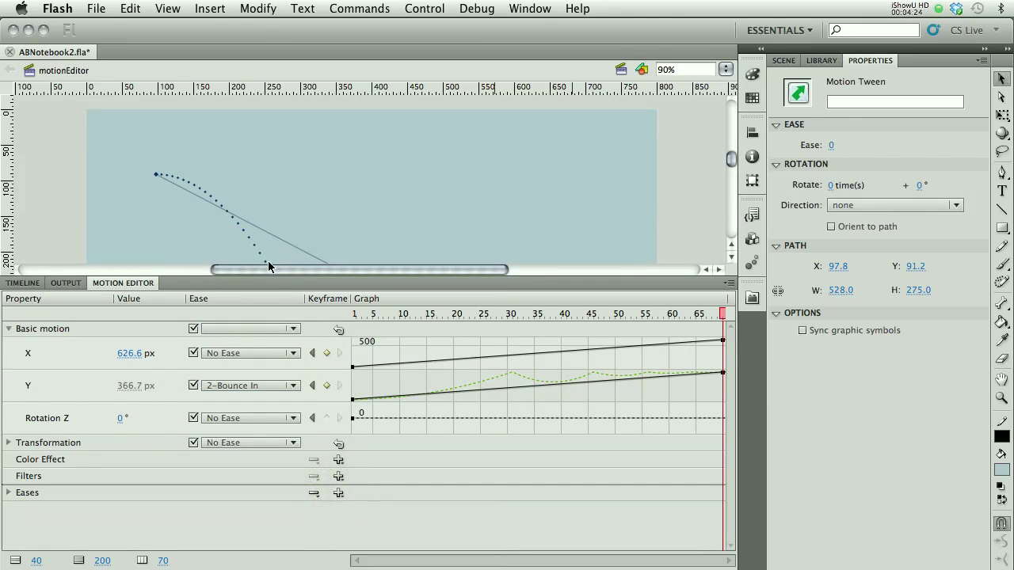
pyautogui.moveTo(265, 276); pyautogui.dragTo(283, 142)
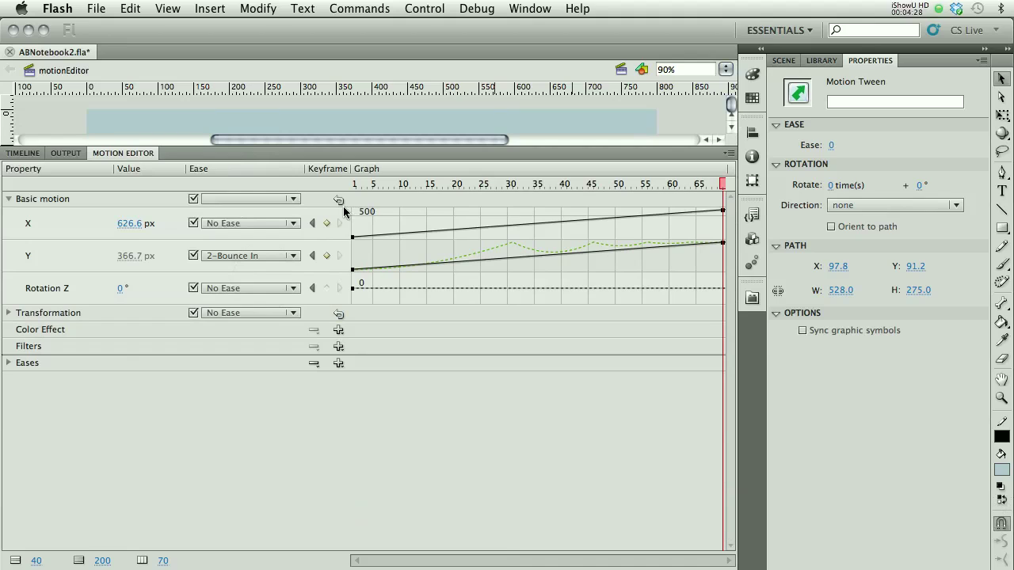
pyautogui.click(292, 313)
pyautogui.click(289, 313)
pyautogui.click(339, 363)
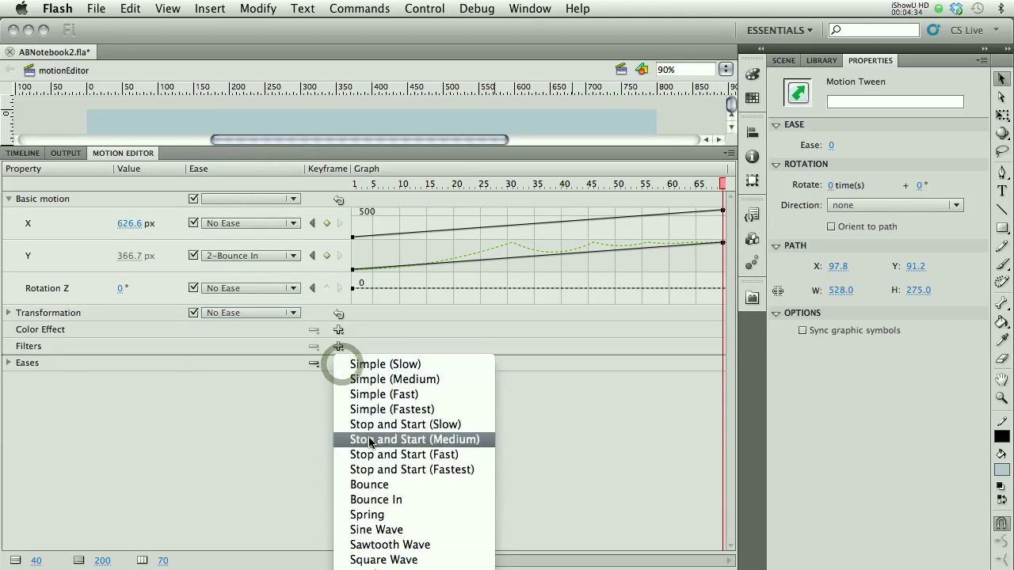
pyautogui.click(211, 418)
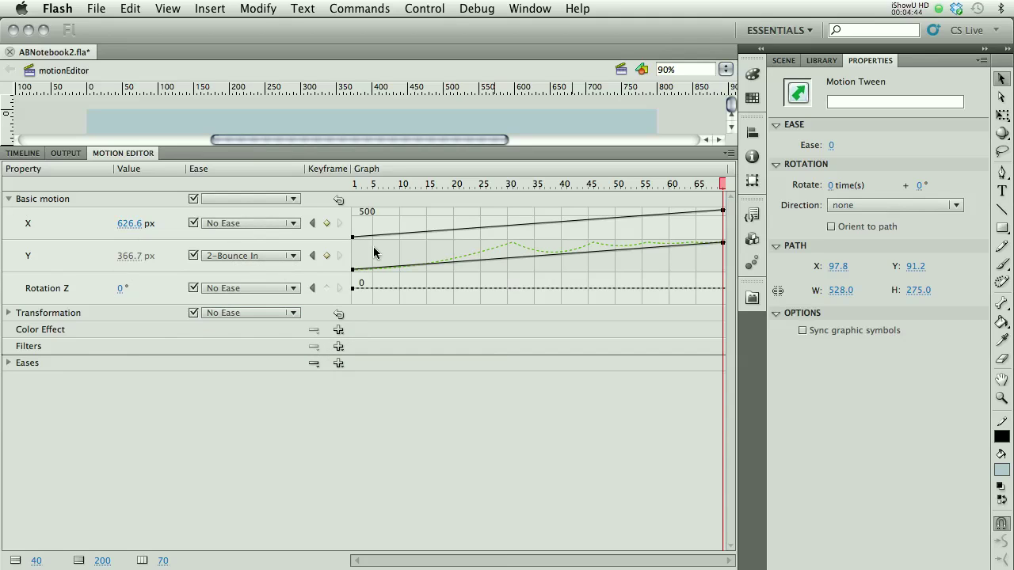
# Apply the 2-Bounce In ease to the olive's X motion
pyautogui.moveTo(264, 222); pyautogui.dragTo(267, 262)
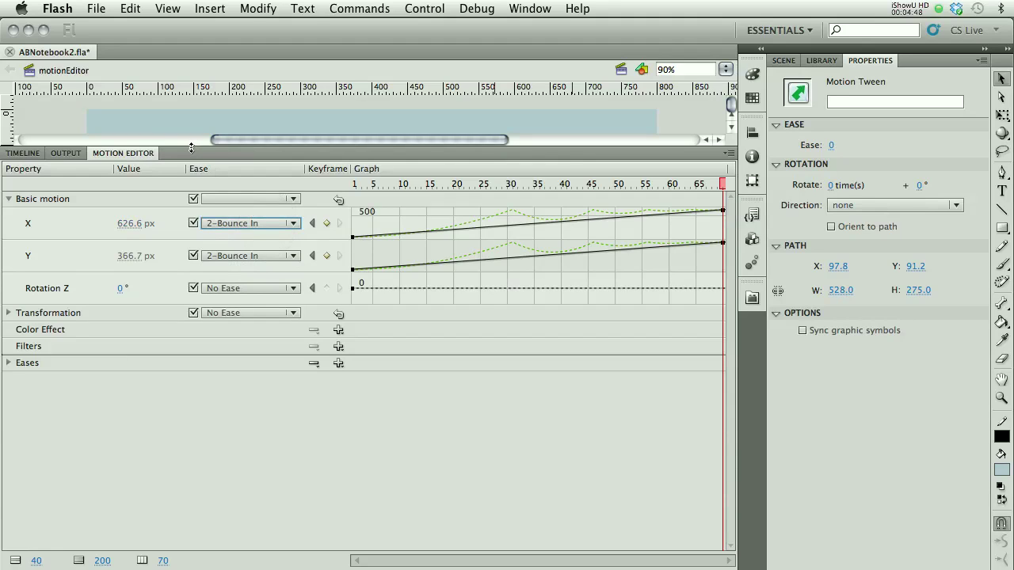
# Set the ease of the olive's X motion back to No Ease and replay the animation on the stage
pyautogui.moveTo(191, 149); pyautogui.dragTo(199, 464)
pyautogui.press('super+Return')
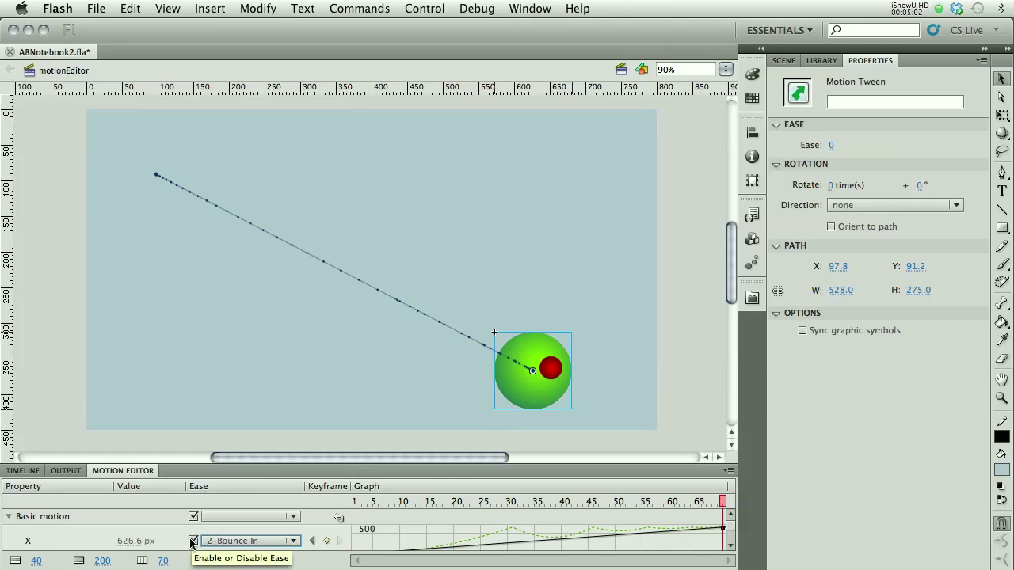
pyautogui.click(267, 546)
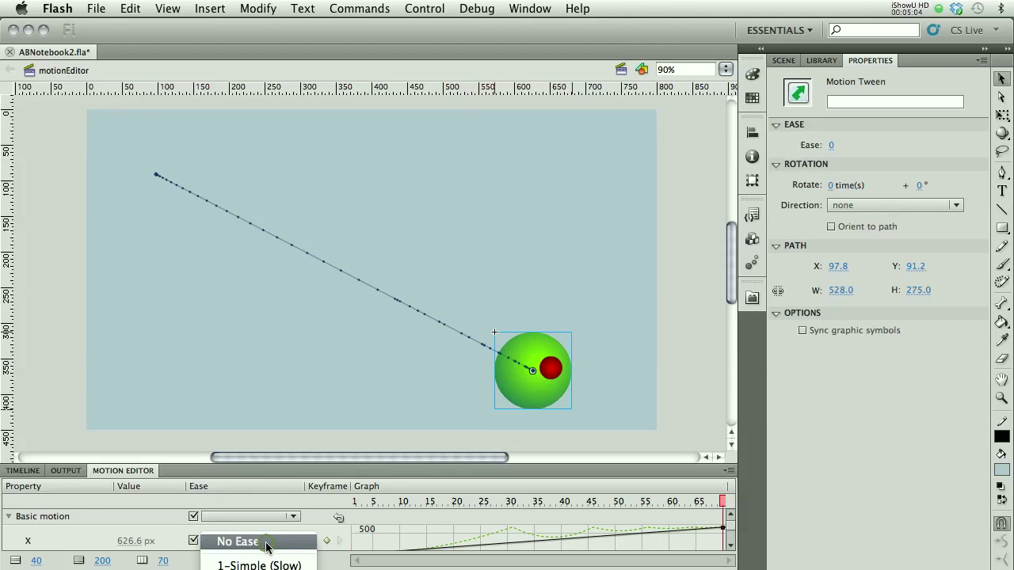
pyautogui.click(270, 542)
pyautogui.press('Return')
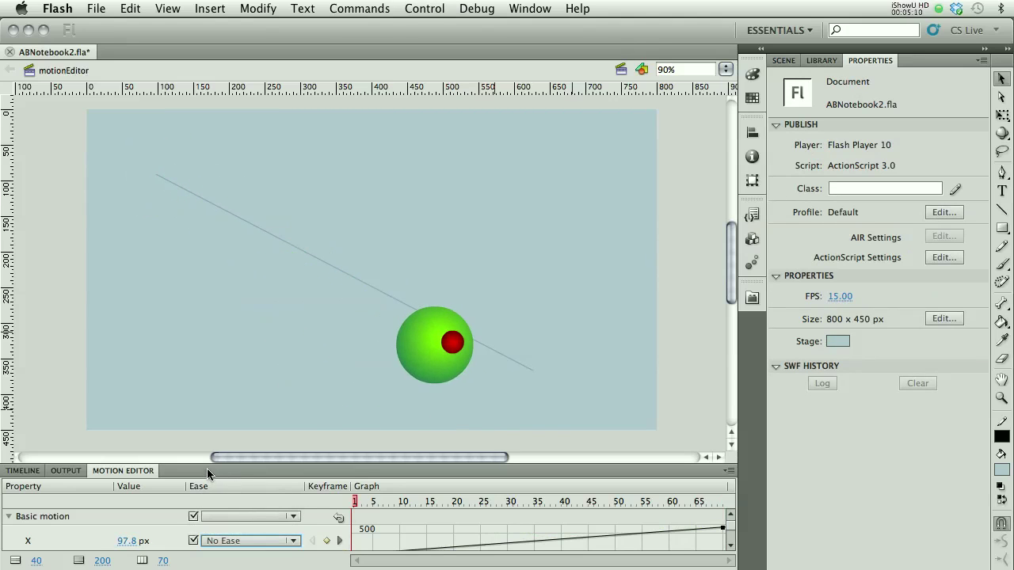
# Collapse the Basic motion group and expand the Transformation and Eases groups in the Motion Editor
pyautogui.moveTo(206, 465); pyautogui.dragTo(208, 251)
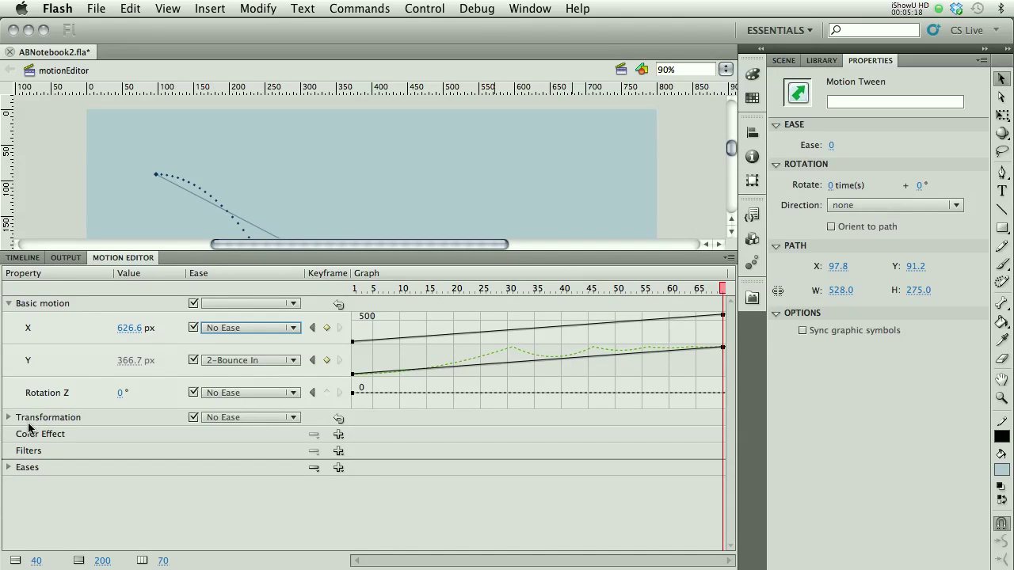
pyautogui.click(8, 304)
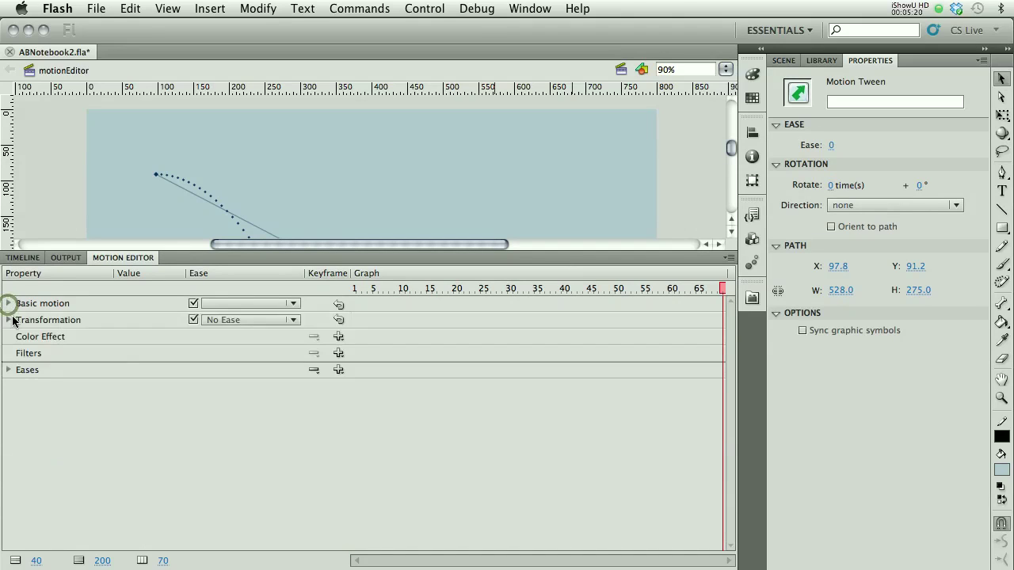
pyautogui.click(9, 320)
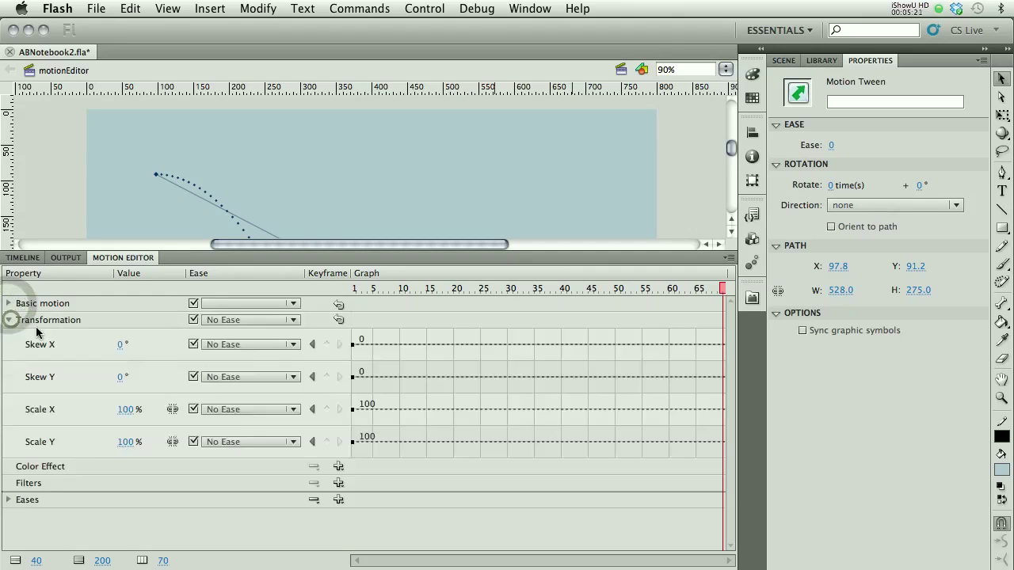
pyautogui.click(311, 345)
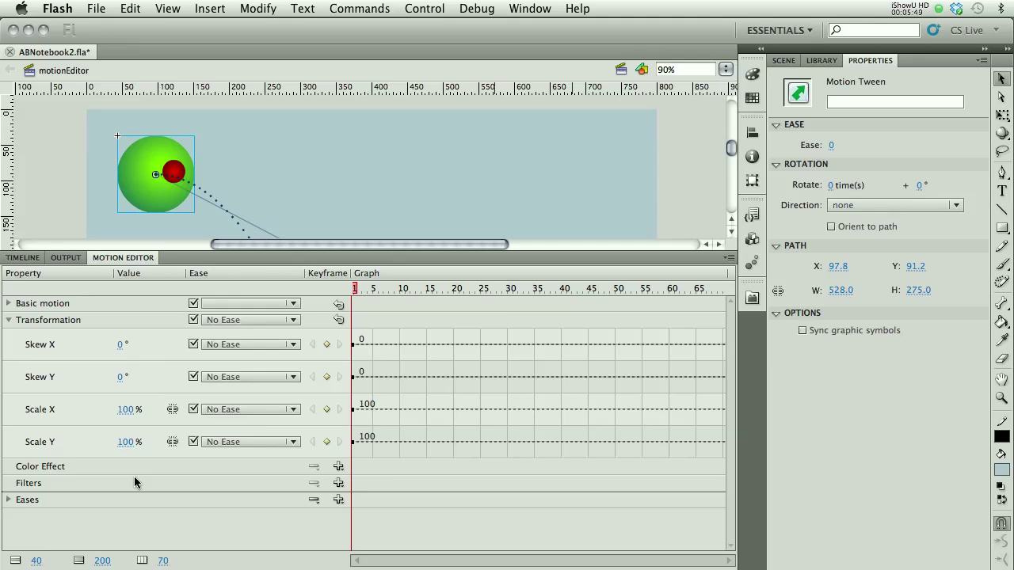
pyautogui.click(9, 500)
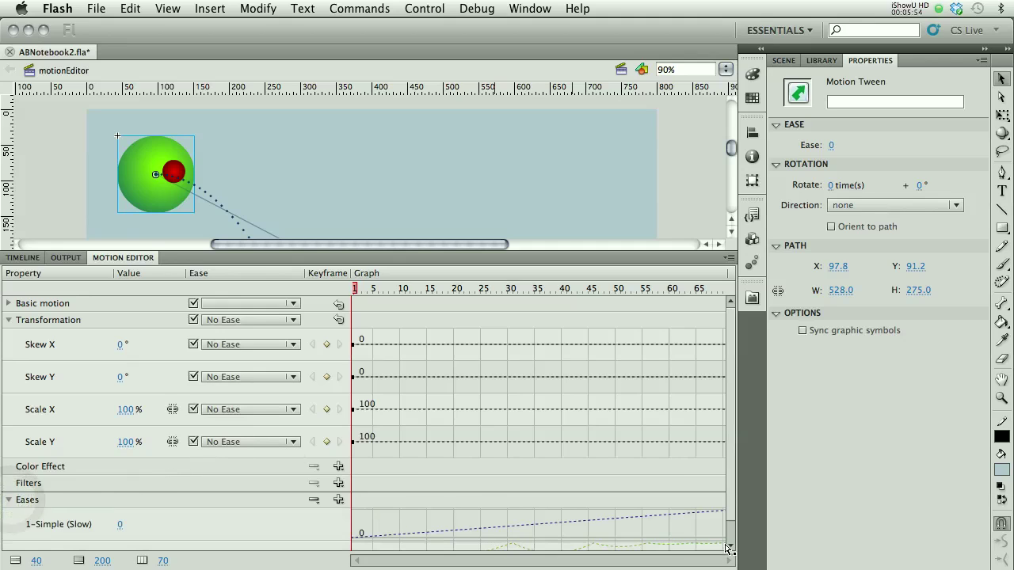
pyautogui.click(732, 493)
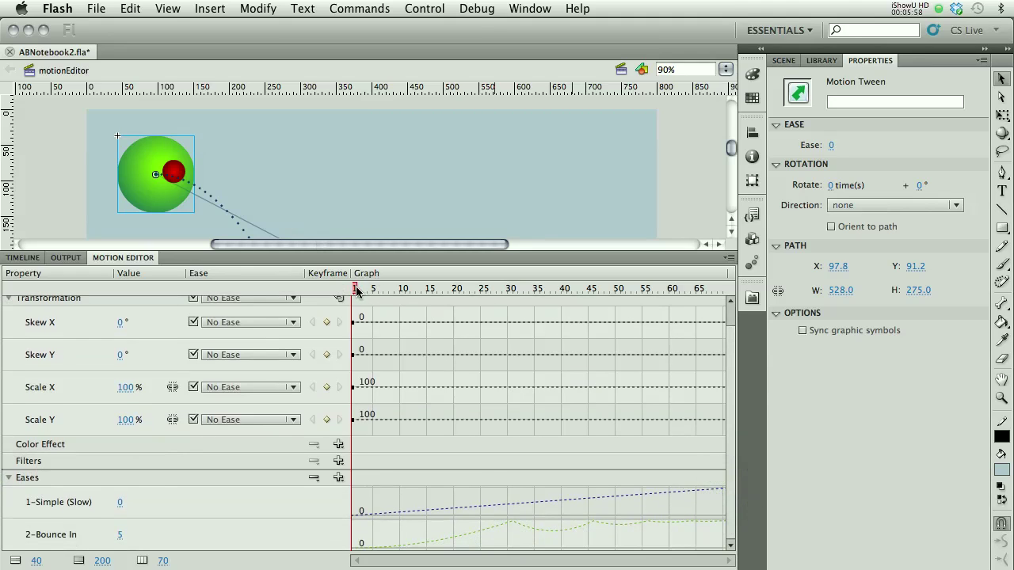
# Add Scale X and Scale Y keyframes at frame 31, the first peak of the 2-Bounce In curve
pyautogui.moveTo(355, 289)
pyautogui.mouseDown()
pyautogui.moveTo(400, 288)
pyautogui.moveTo(444, 306)
pyautogui.moveTo(514, 303)
pyautogui.mouseUp()
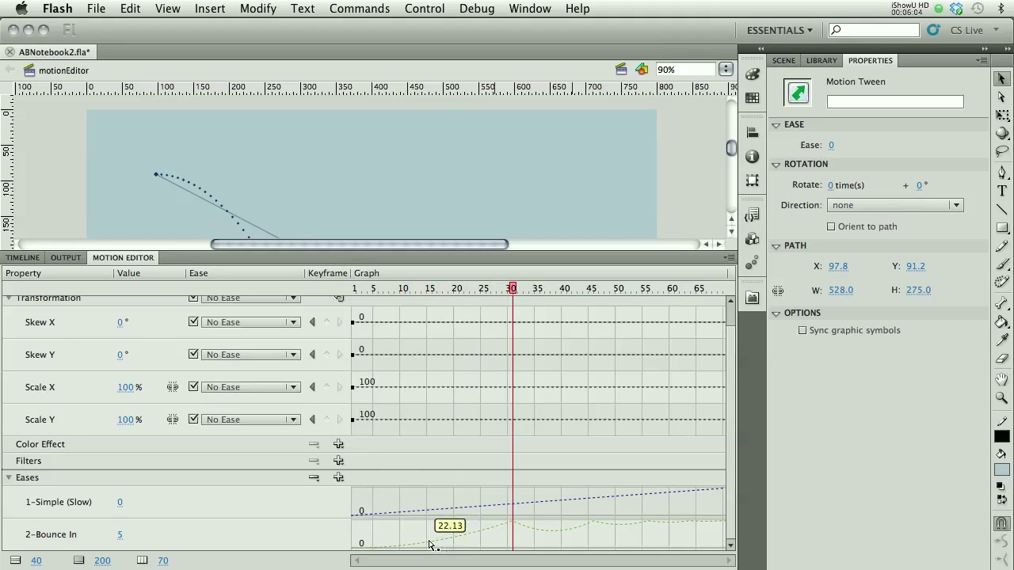
pyautogui.moveTo(511, 525)
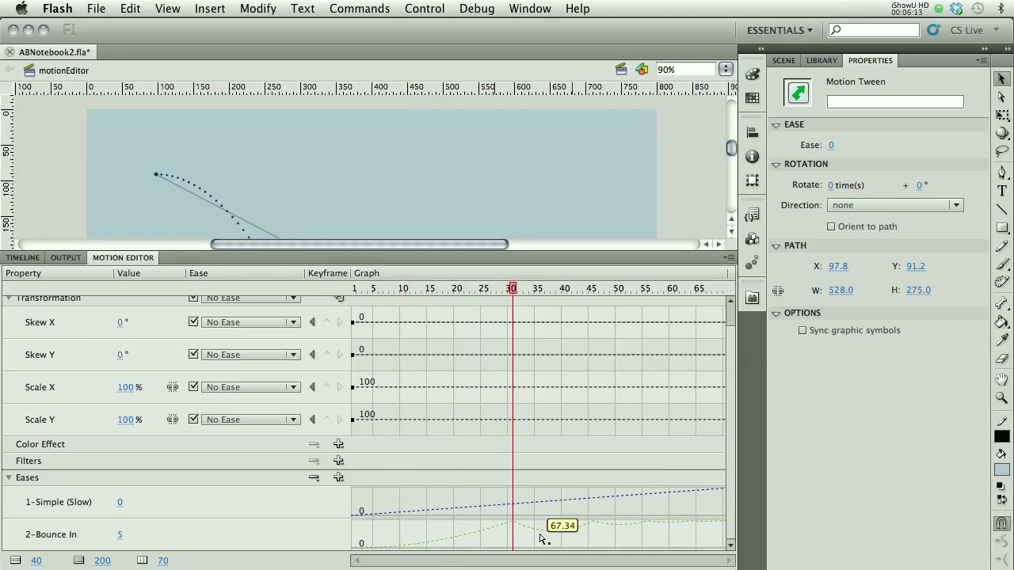
pyautogui.click(328, 387)
pyautogui.click(327, 419)
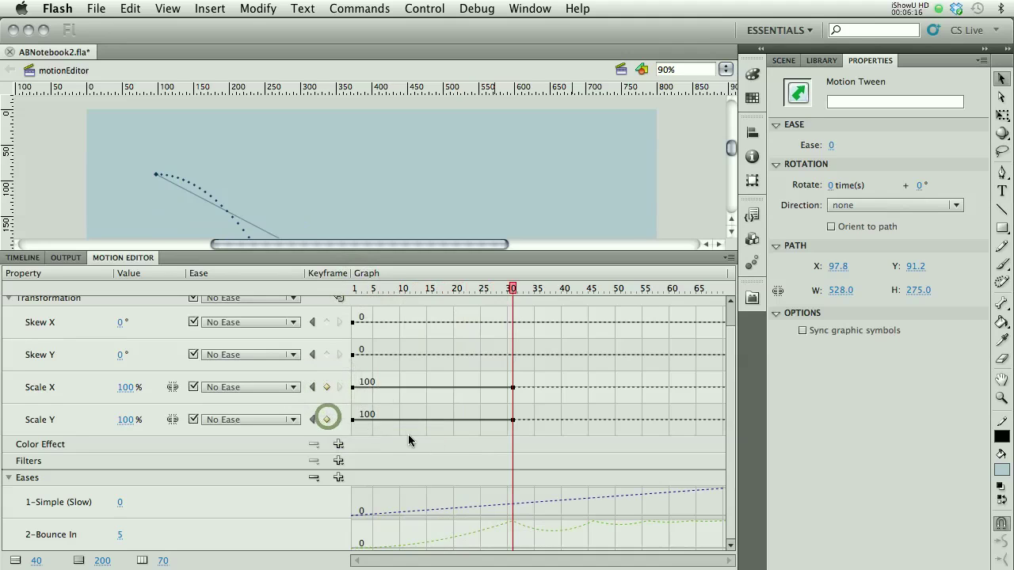
# Squash the olive at the first impact by setting Scale X to 120% and Scale Y to 80%
pyautogui.click(126, 388)
pyautogui.write('12')
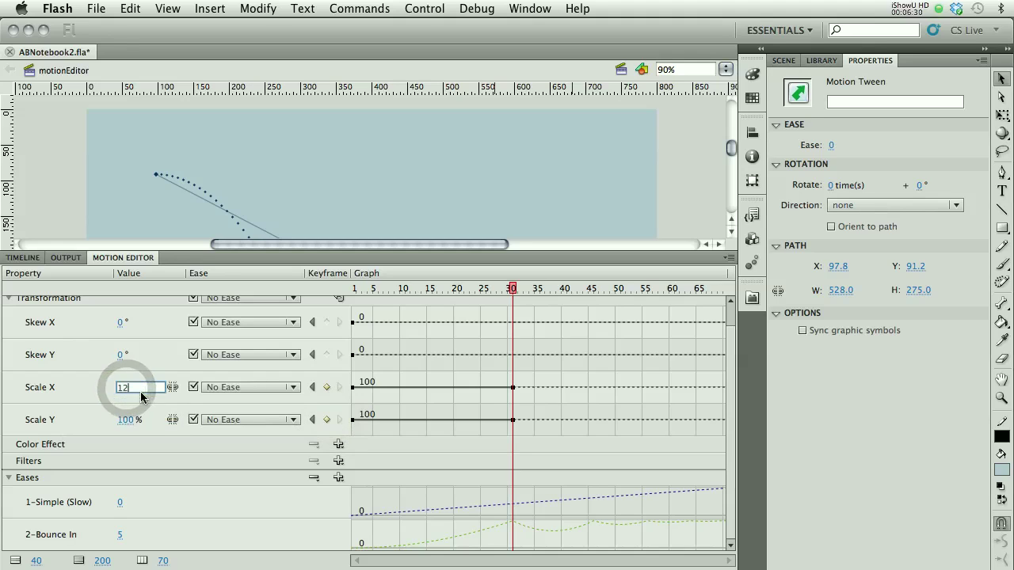
pyautogui.write('0')
pyautogui.press('Return')
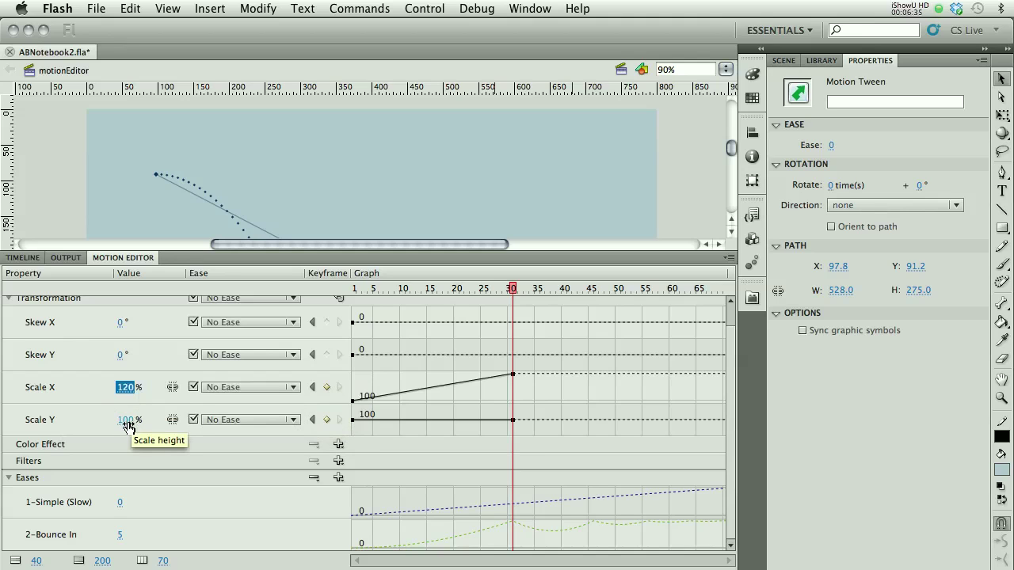
pyautogui.click(127, 420)
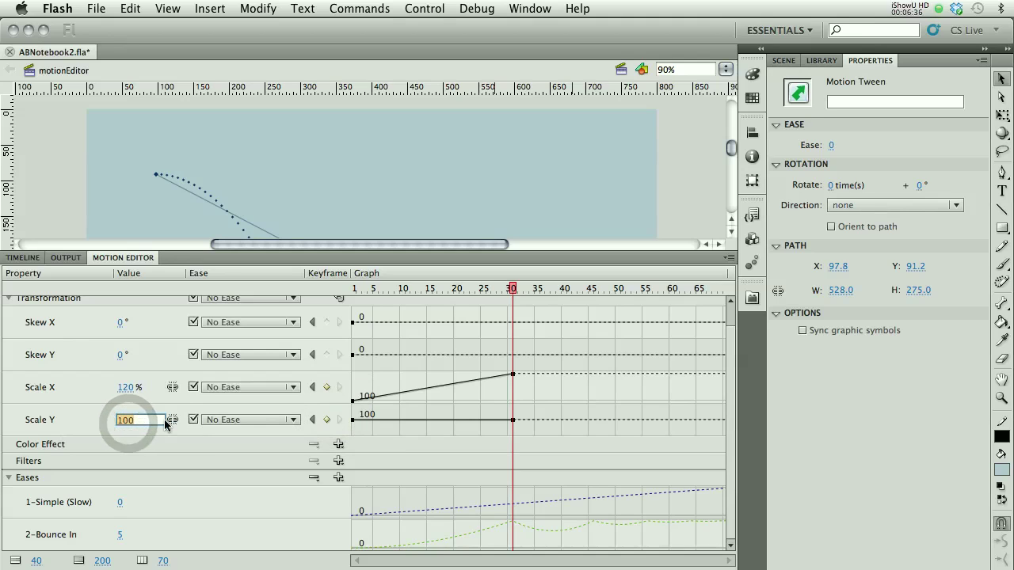
pyautogui.write('80')
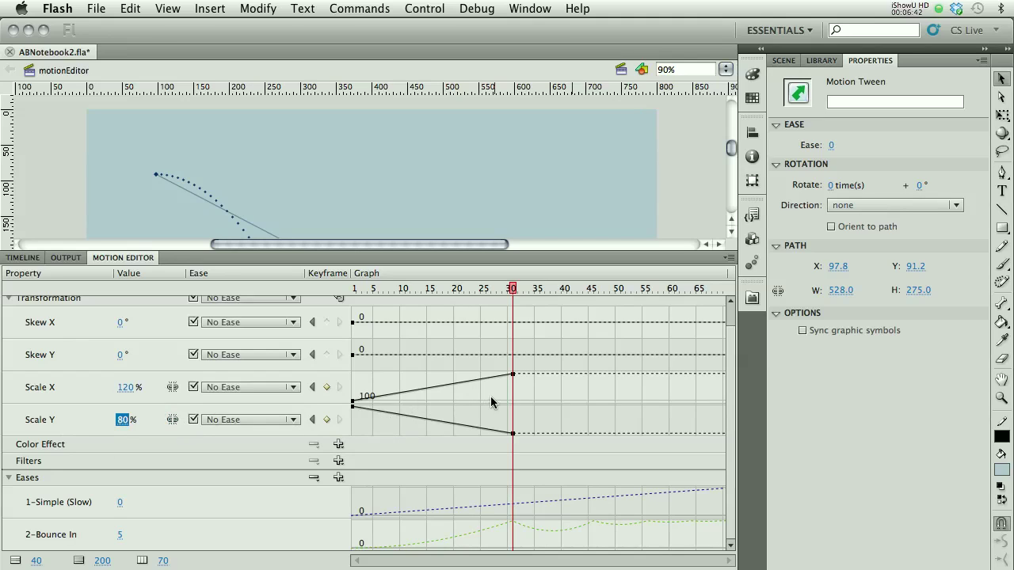
pyautogui.moveTo(361, 405)
pyautogui.moveTo(732, 152); pyautogui.dragTo(733, 165)
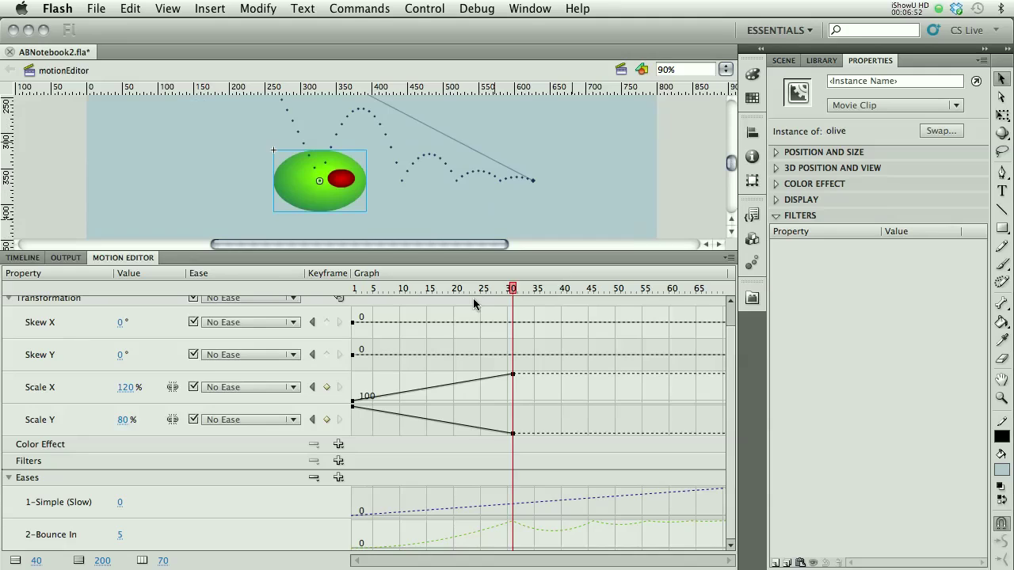
# Add Scale X and Scale Y keyframes at frame 30 and set both to 100%
pyautogui.moveTo(512, 289); pyautogui.dragTo(499, 292)
pyautogui.moveTo(484, 292); pyautogui.dragTo(506, 310)
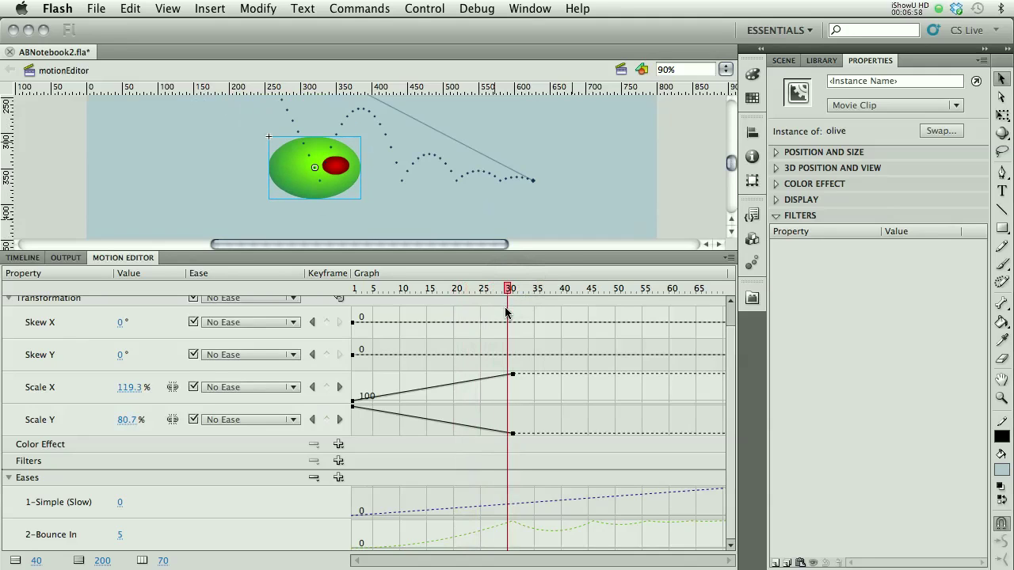
pyautogui.click(326, 419)
pyautogui.click(130, 388)
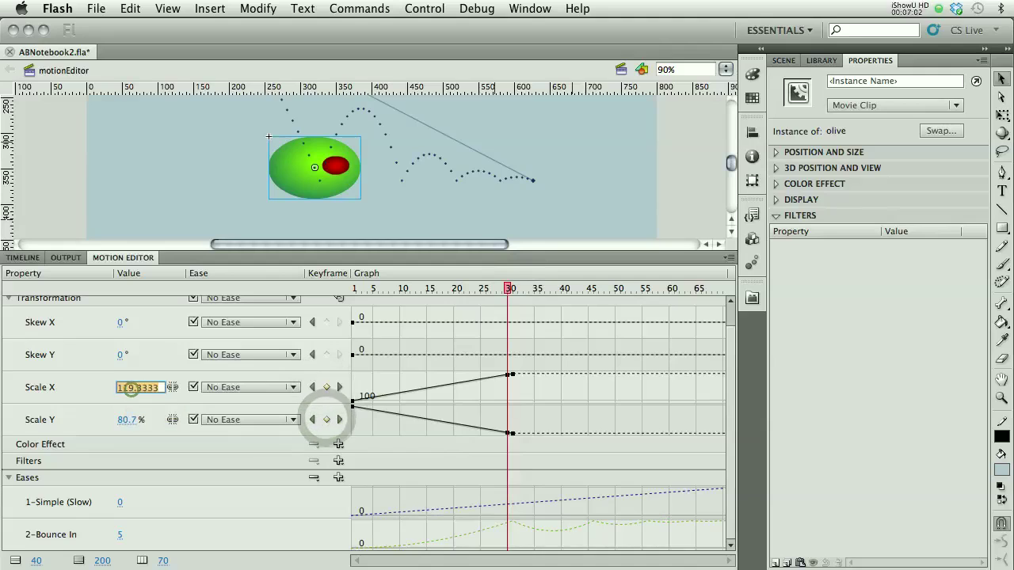
pyautogui.write('10')
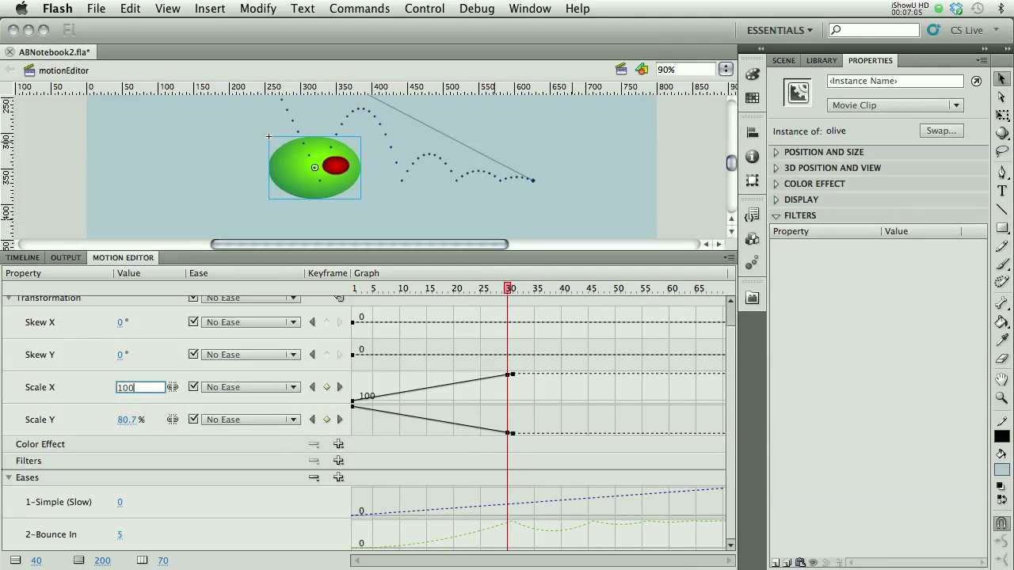
pyautogui.write('0')
pyautogui.click(125, 421)
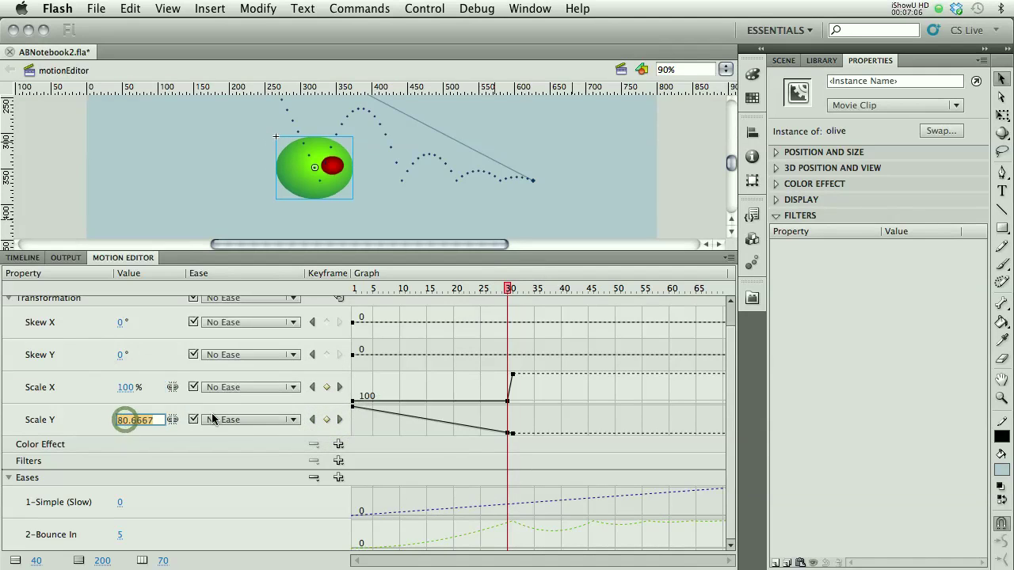
pyautogui.write('100')
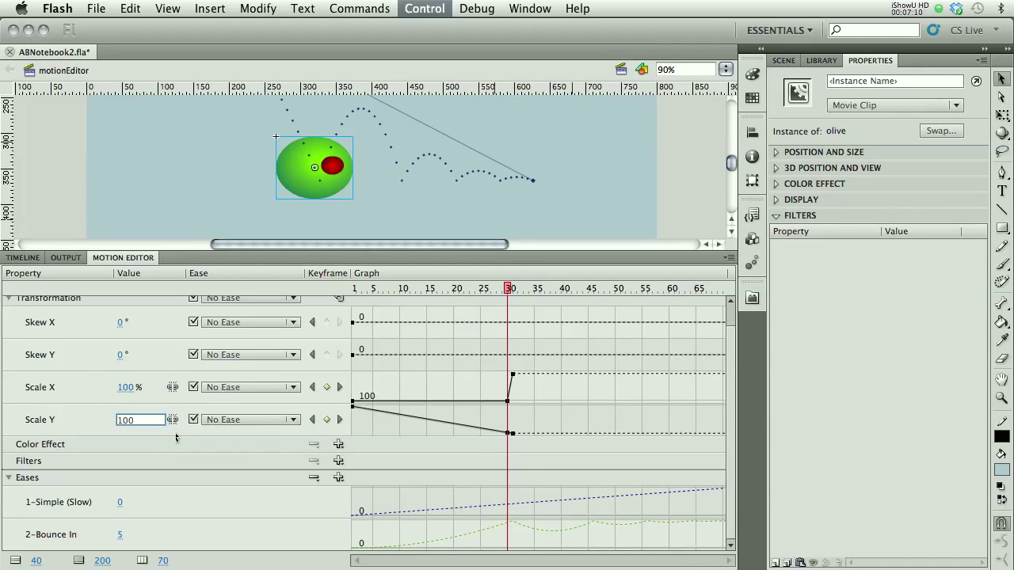
pyautogui.press('Return')
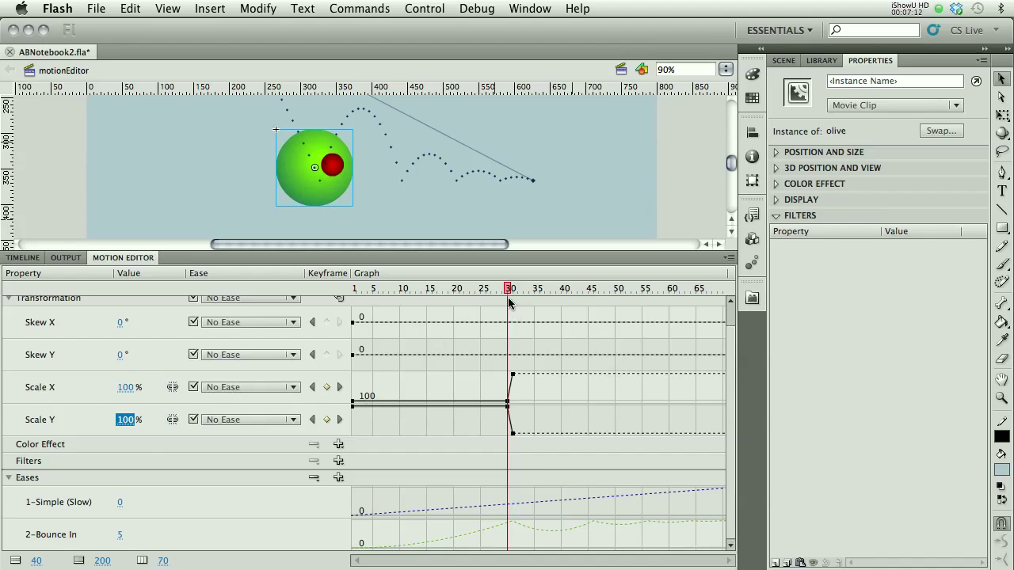
# Add Scale X and Scale Y keyframes at frame 33 and restore both scales to 100%
pyautogui.moveTo(509, 293); pyautogui.dragTo(522, 297)
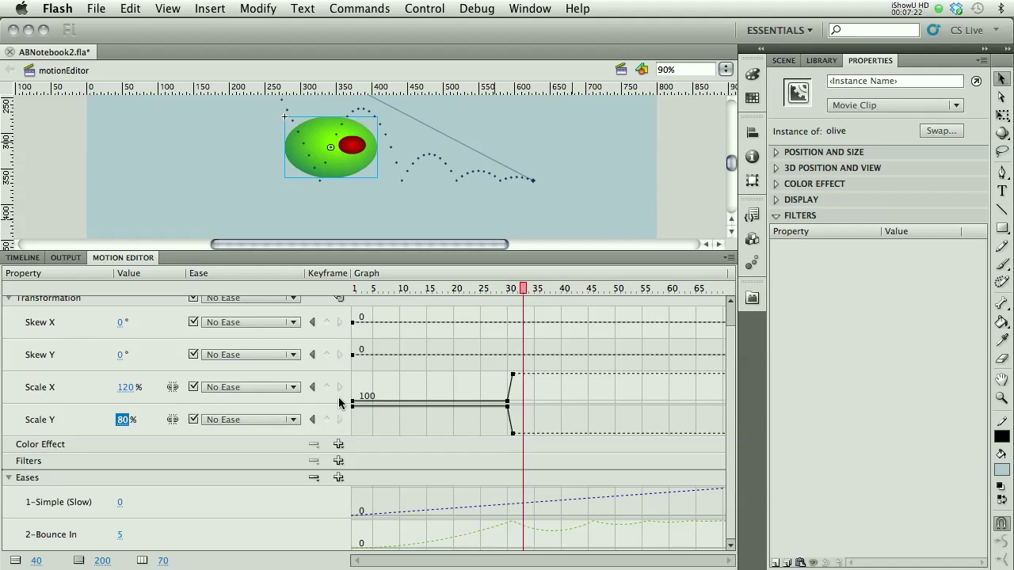
pyautogui.click(327, 387)
pyautogui.click(327, 420)
pyautogui.moveTo(524, 381); pyautogui.dragTo(523, 404)
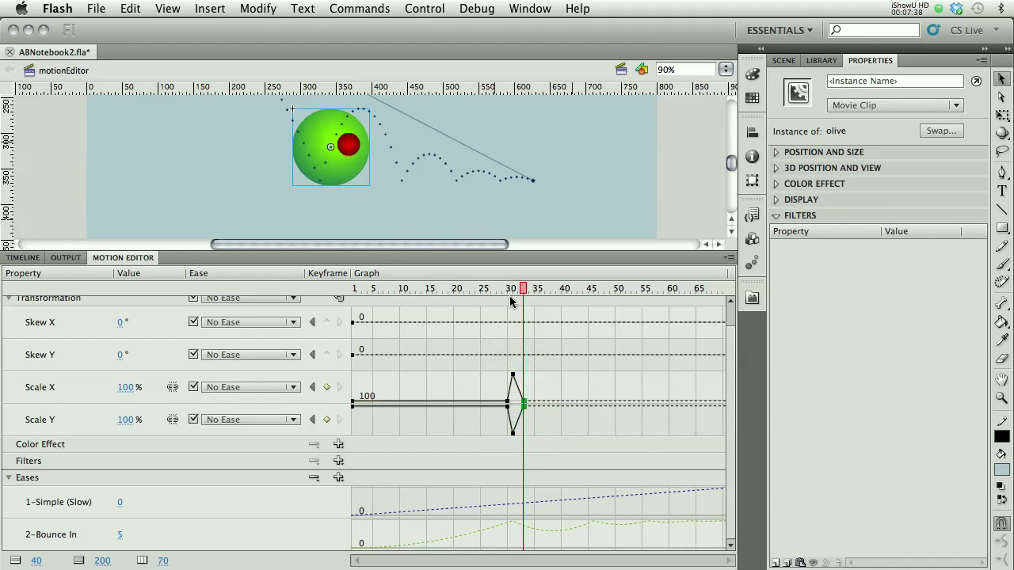
# Add Scale X and Scale Y keyframes at the second impact, frame 46, and just before it at frame 45
pyautogui.moveTo(526, 290); pyautogui.dragTo(595, 304)
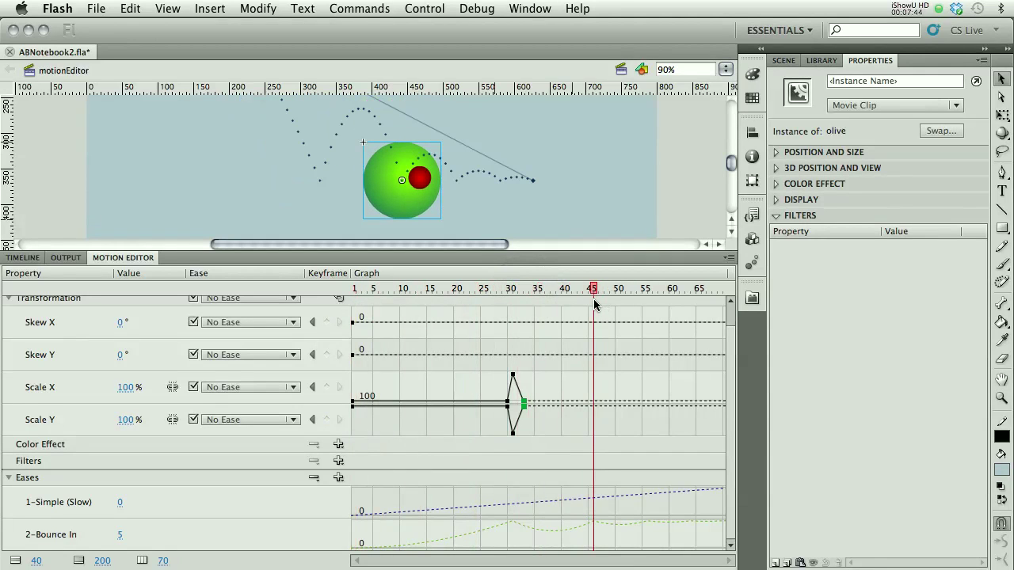
pyautogui.moveTo(597, 404)
pyautogui.click(326, 388)
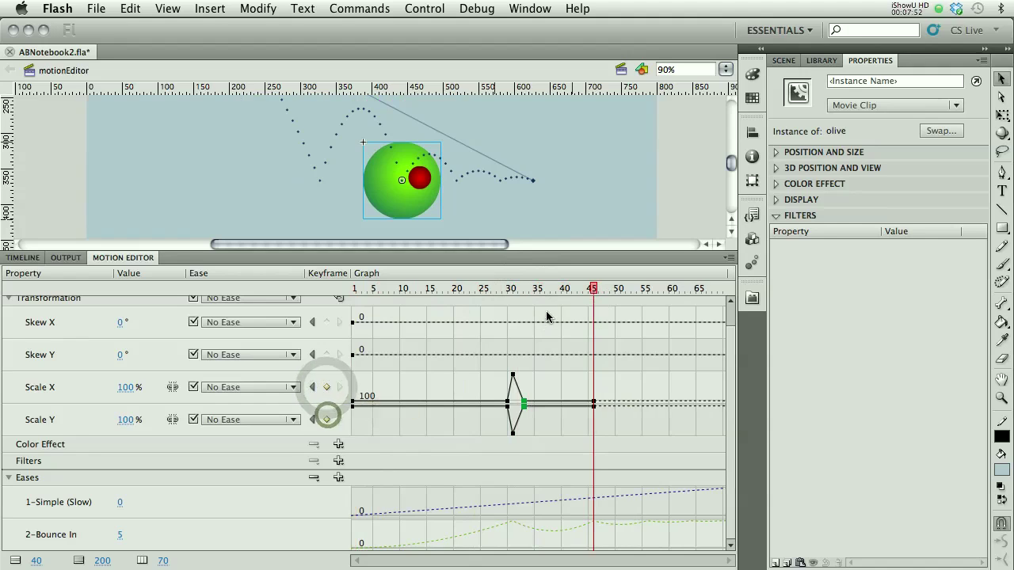
pyautogui.moveTo(586, 290); pyautogui.dragTo(588, 291)
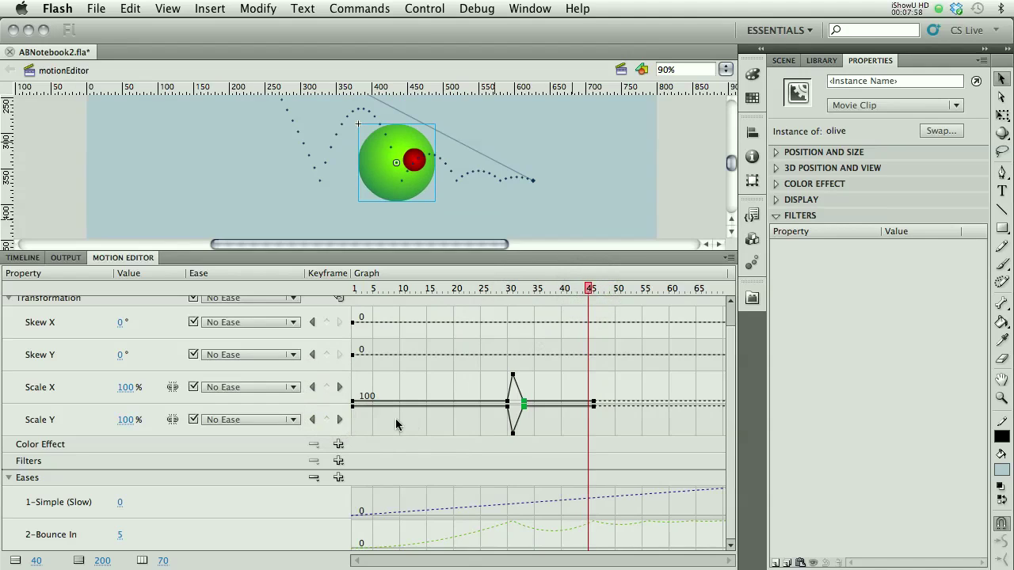
pyautogui.click(327, 420)
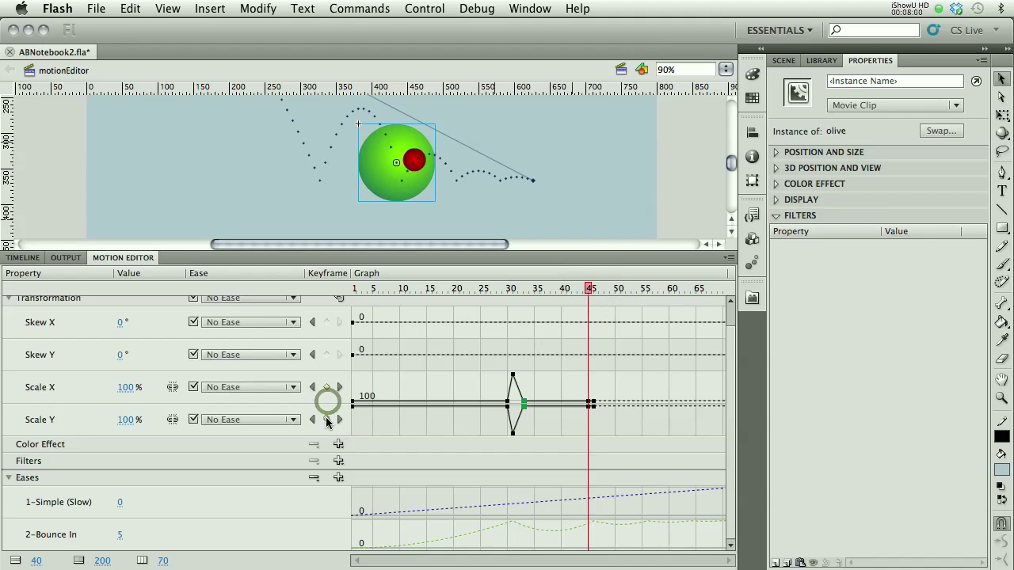
# Squash the olive slightly at frame 46 by setting Scale X to 110% and Scale Y to 90%
pyautogui.click(591, 291)
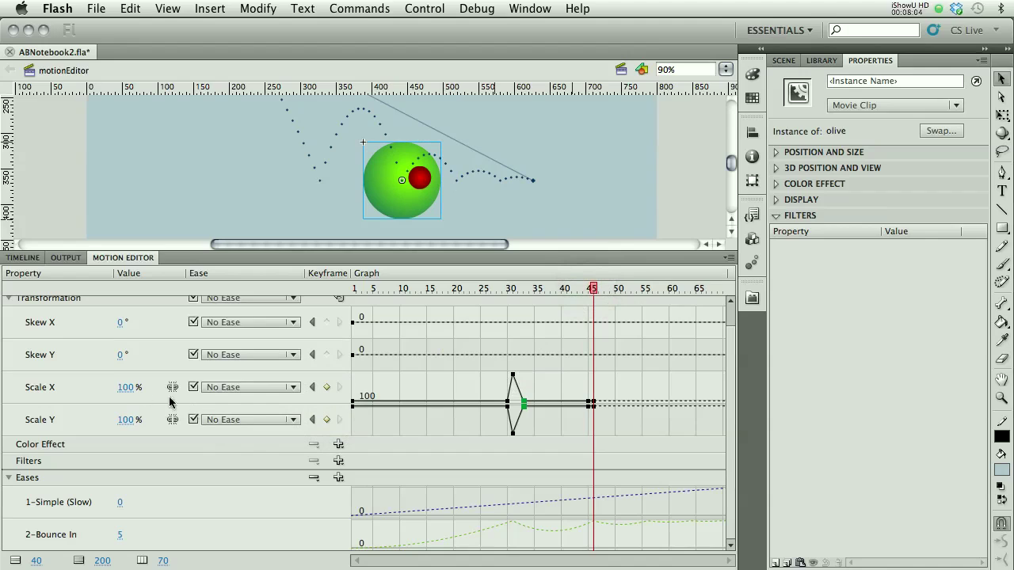
pyautogui.click(125, 390)
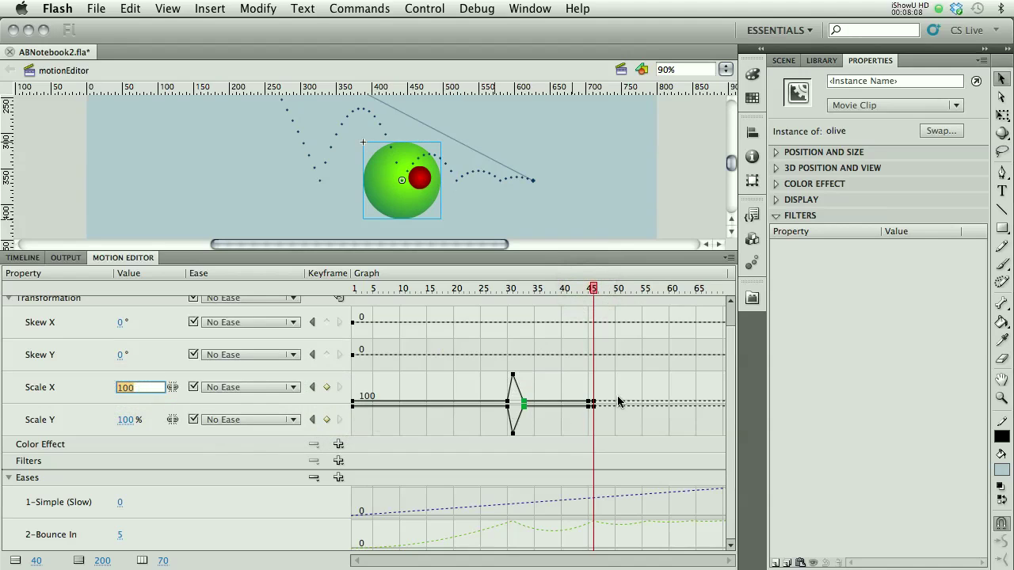
pyautogui.moveTo(594, 404); pyautogui.dragTo(595, 388)
pyautogui.click(127, 391)
pyautogui.write('110')
pyautogui.click(127, 421)
pyautogui.write('90')
pyautogui.press('Return')
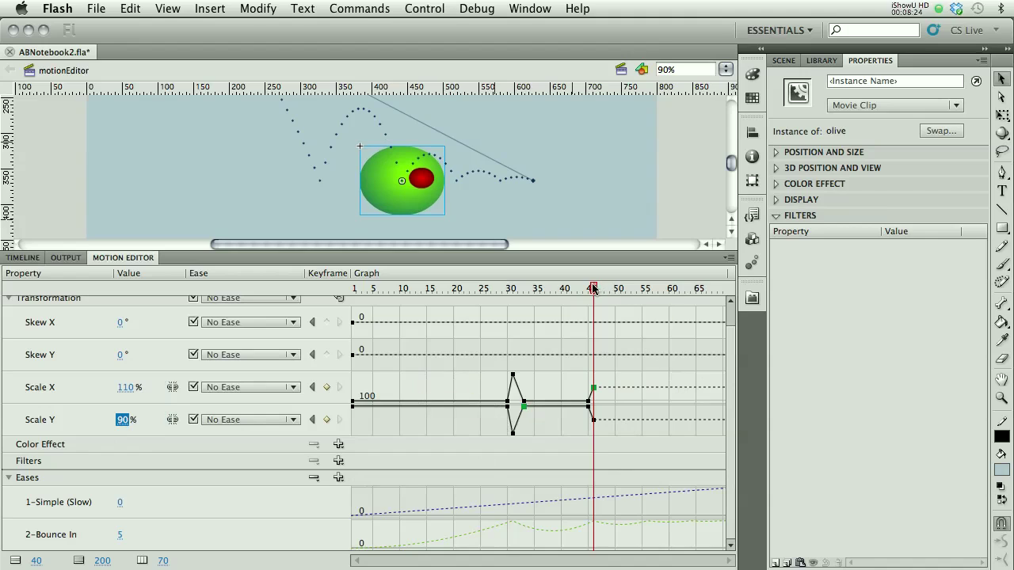
# Add Scale X and Scale Y keyframes at frame 48 and return both scales to 100%
pyautogui.moveTo(595, 289); pyautogui.dragTo(603, 289)
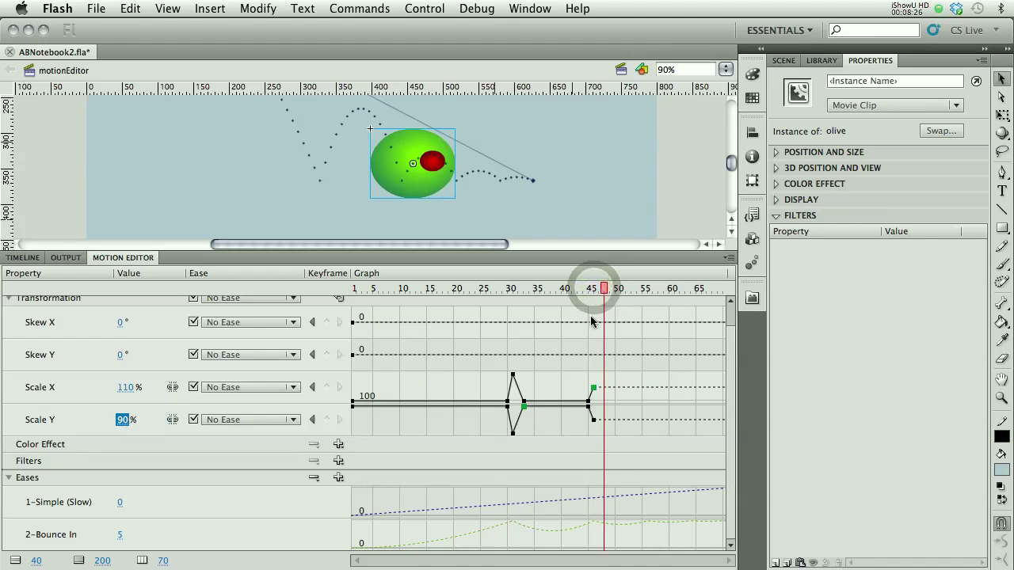
pyautogui.click(328, 419)
pyautogui.moveTo(606, 390); pyautogui.dragTo(604, 402)
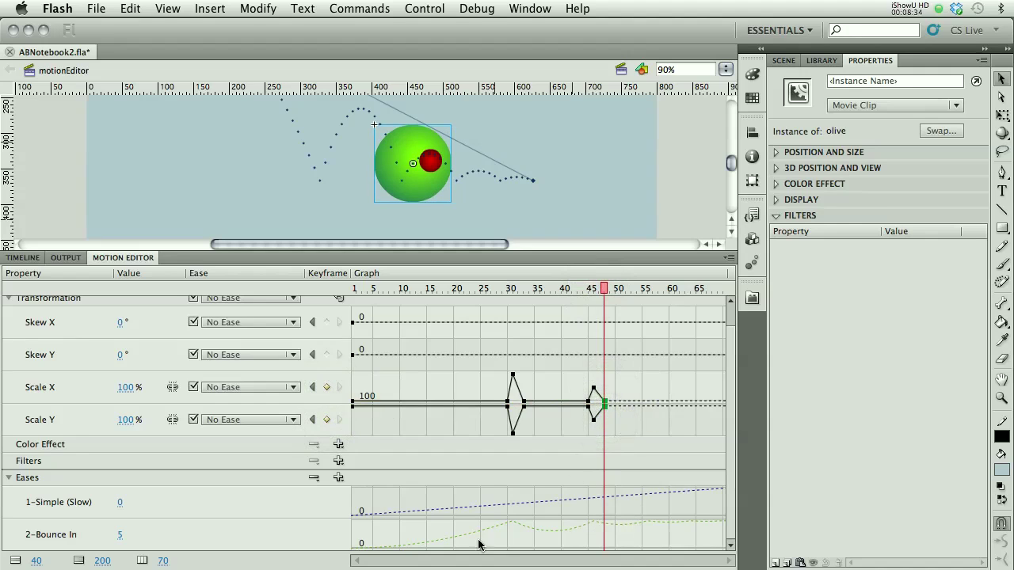
# Expand the 2-Bounce In ease graph in the Motion Editor to show the bounce peaks around the third impact
pyautogui.moveTo(607, 291); pyautogui.dragTo(653, 321)
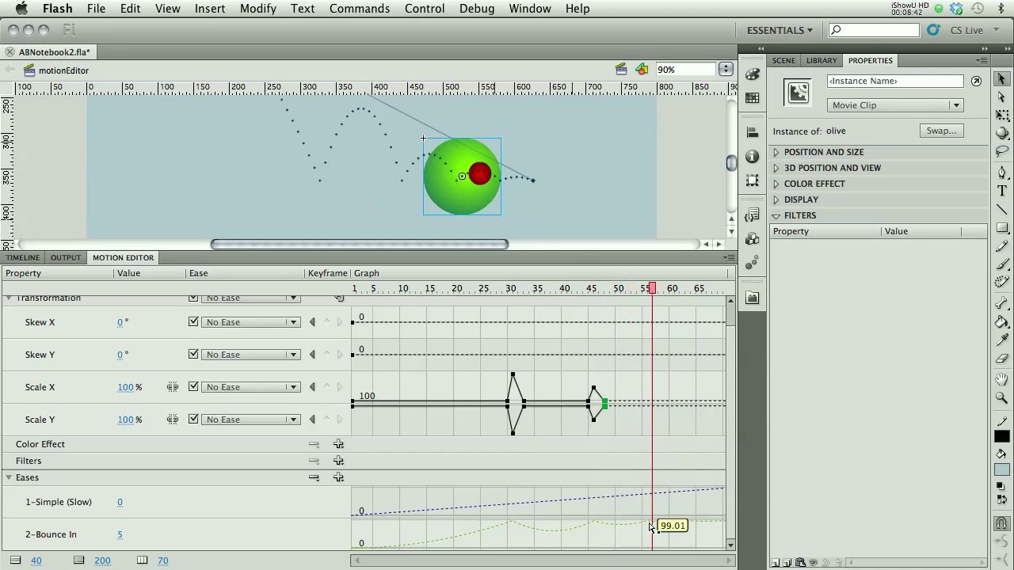
pyautogui.click(48, 537)
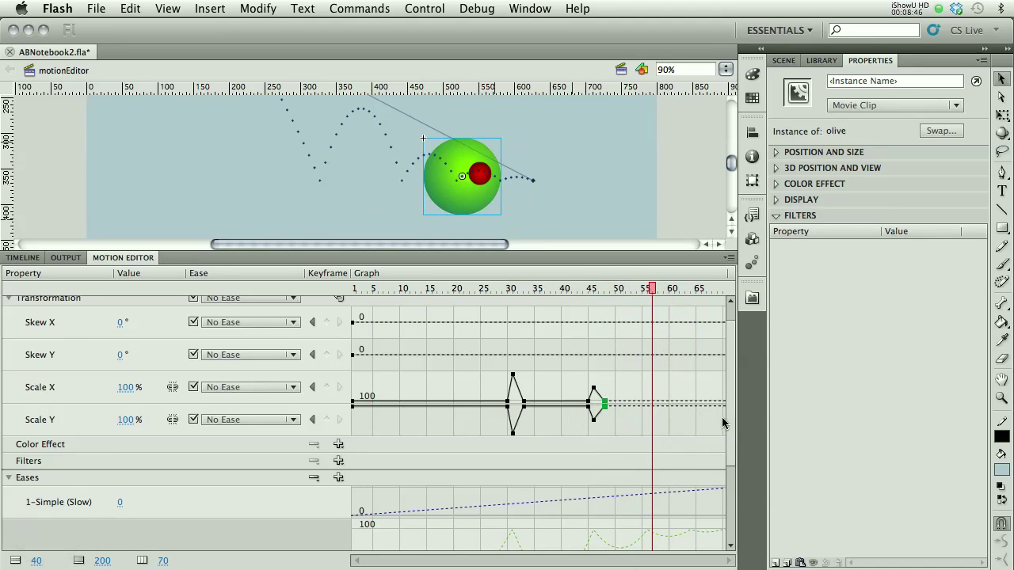
pyautogui.moveTo(734, 433); pyautogui.dragTo(733, 465)
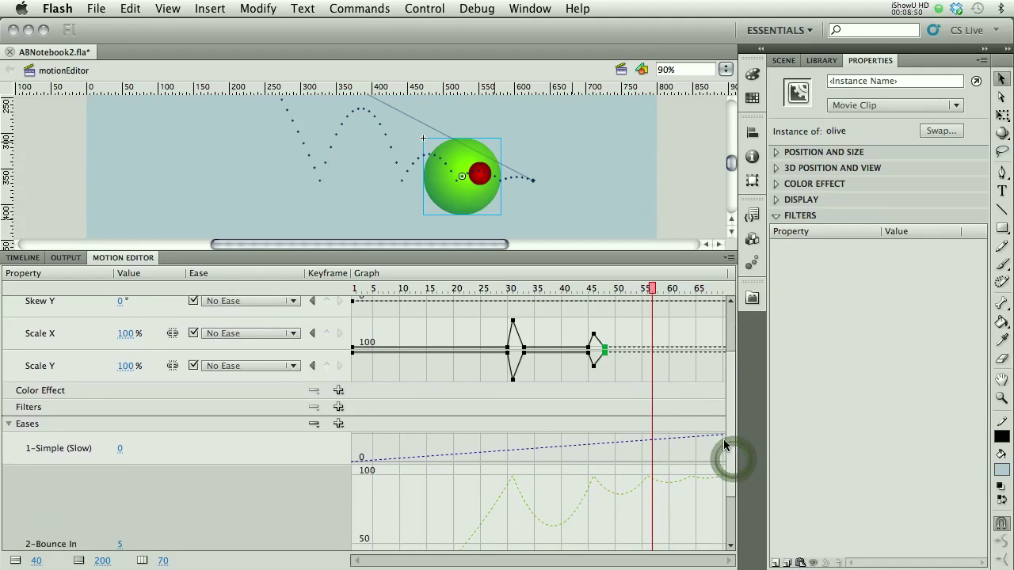
# Add Scale X and Scale Y keyframes at the third impact, frame 56, and just before it at frame 55
pyautogui.moveTo(651, 293); pyautogui.dragTo(647, 290)
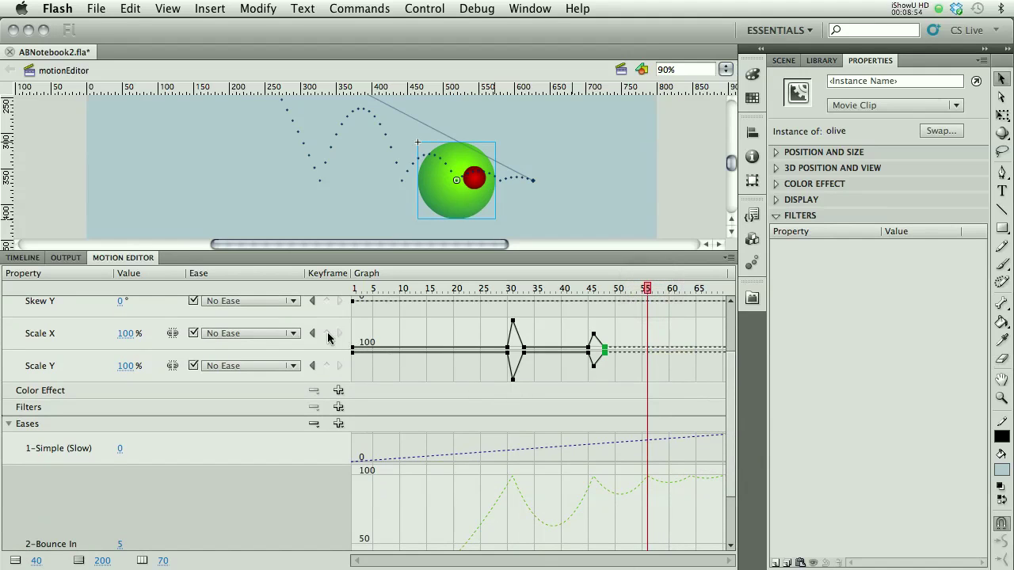
pyautogui.click(327, 363)
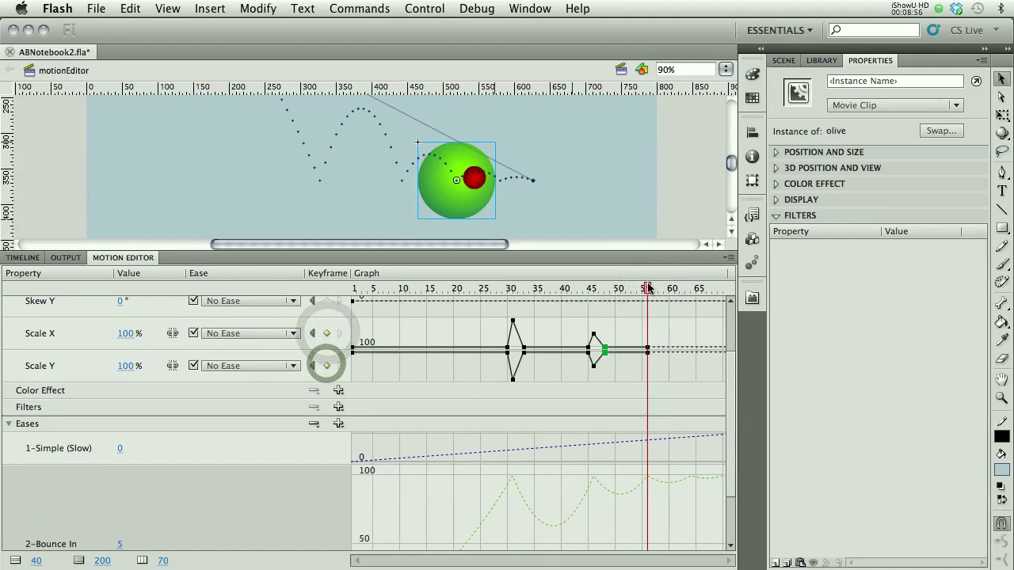
pyautogui.moveTo(648, 290); pyautogui.dragTo(642, 288)
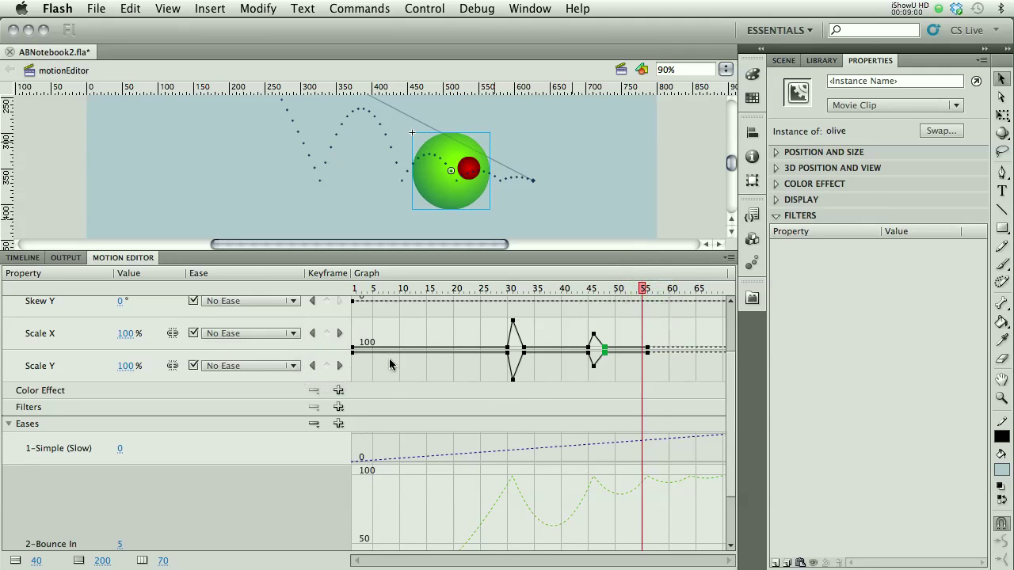
pyautogui.click(327, 363)
# Squash the olive at frame 56 by setting Scale X to 105% and Scale Y to 95%
pyautogui.moveTo(644, 288); pyautogui.dragTo(647, 288)
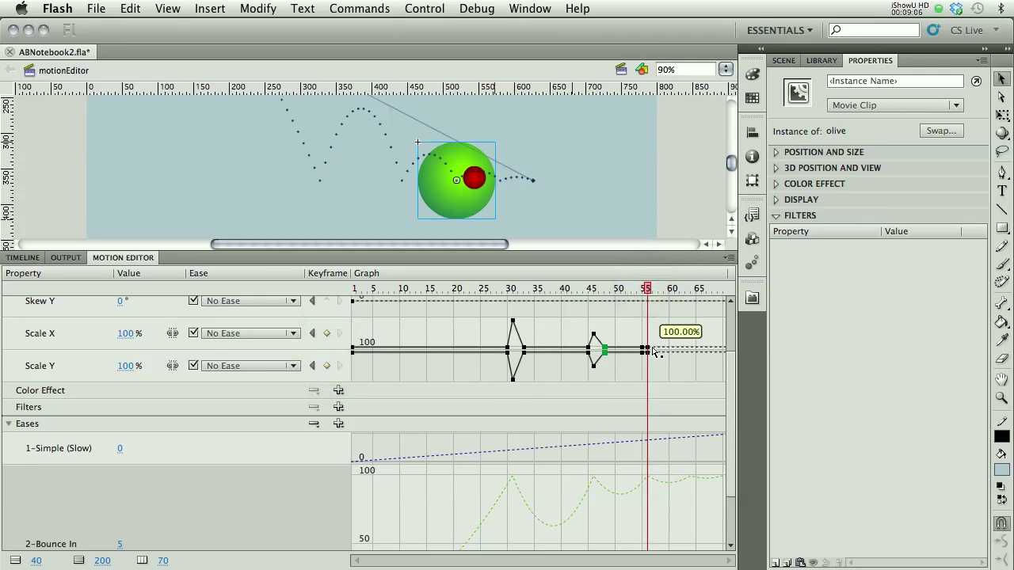
pyautogui.click(129, 336)
pyautogui.write('105')
pyautogui.press('Return')
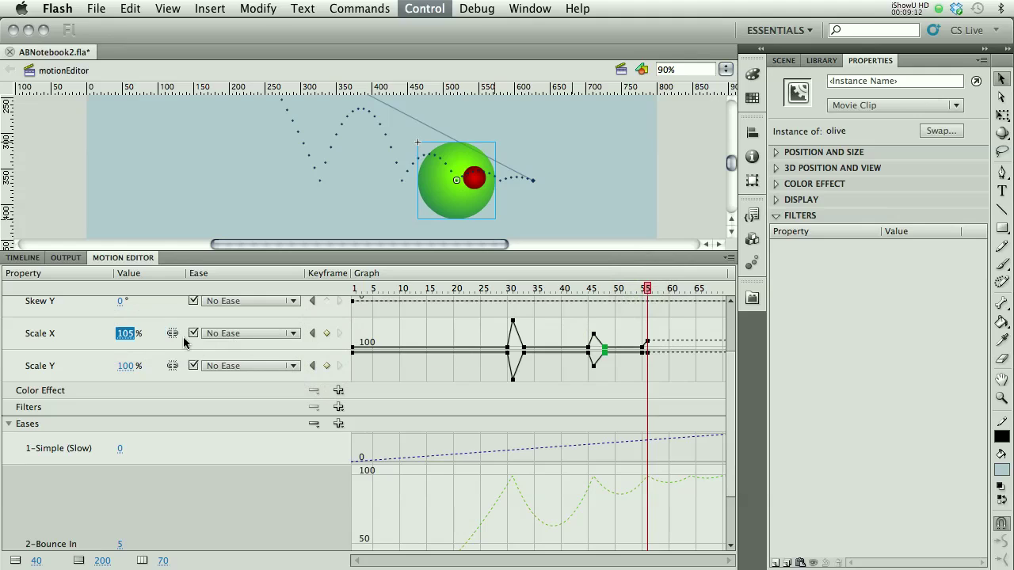
pyautogui.click(127, 368)
pyautogui.write('95')
pyautogui.press('Return')
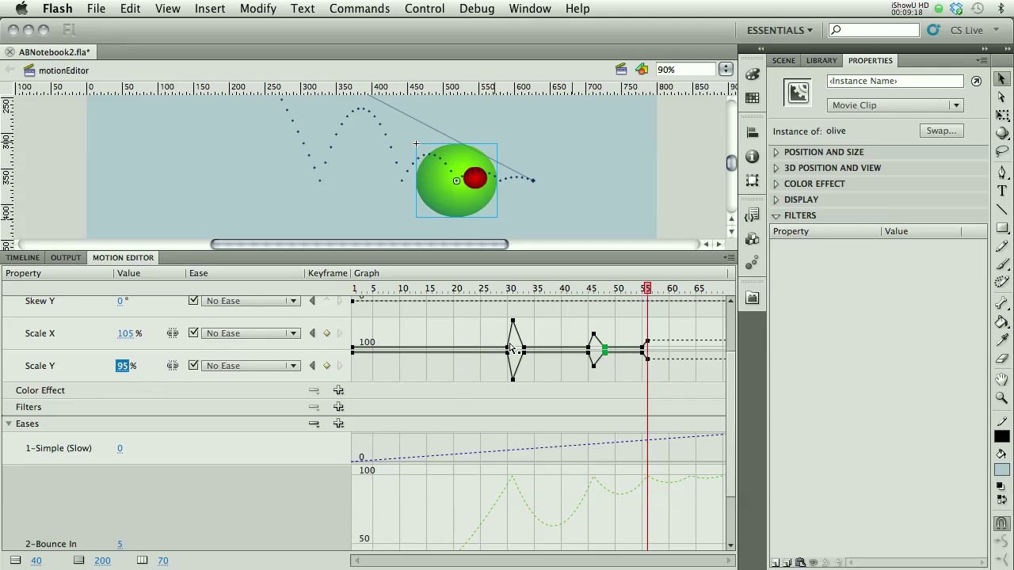
# Add Scale X and Scale Y keyframes at frame 57 and return both scales to 100%
pyautogui.moveTo(648, 290); pyautogui.dragTo(654, 291)
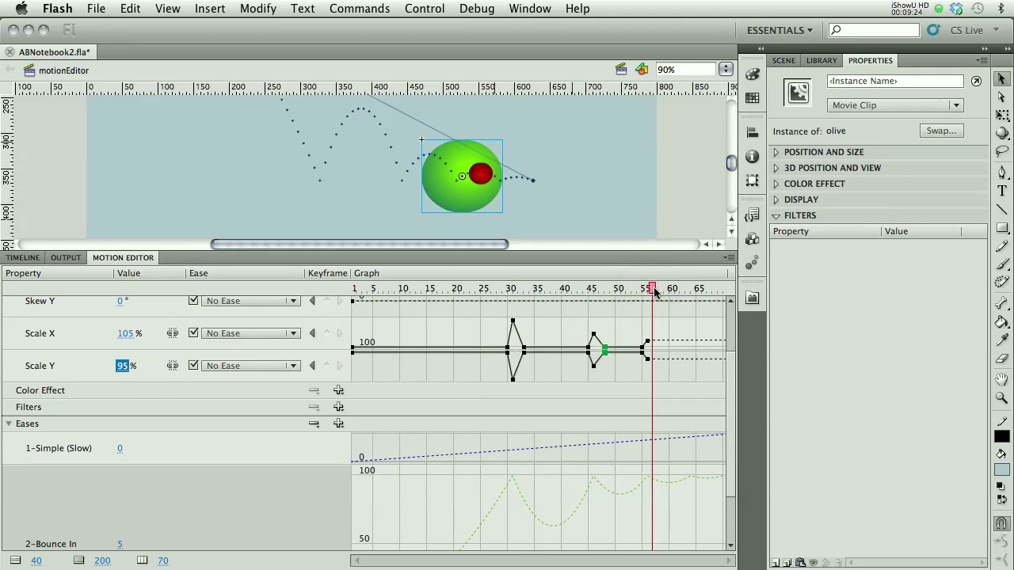
pyautogui.click(328, 365)
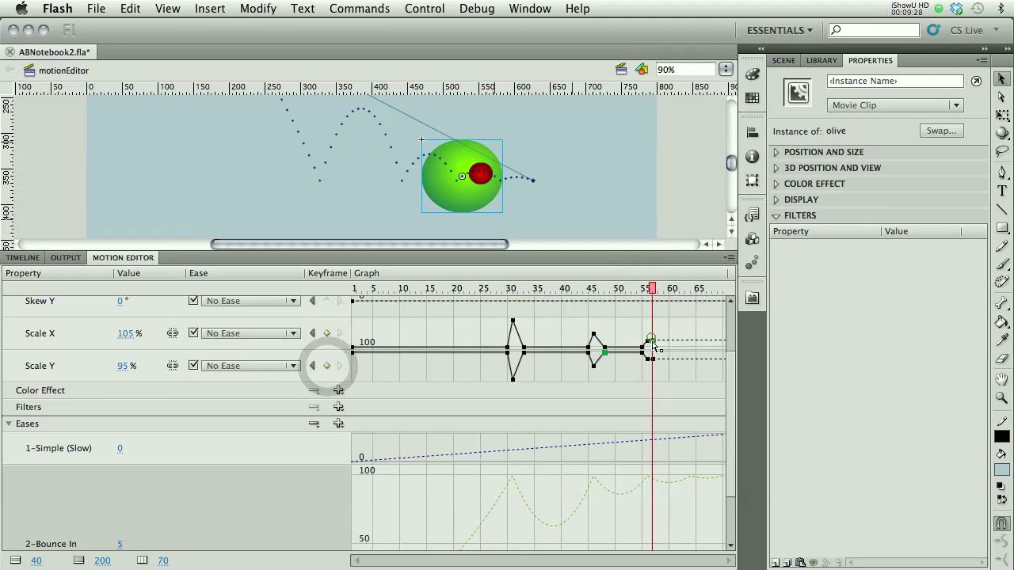
pyautogui.moveTo(651, 339)
pyautogui.mouseDown()
pyautogui.moveTo(658, 360)
pyautogui.moveTo(655, 349)
pyautogui.mouseUp()
# Add Scale X and Scale Y keyframes at the fourth impact, frame 64, and just before it at frame 63
pyautogui.moveTo(654, 293); pyautogui.dragTo(692, 301)
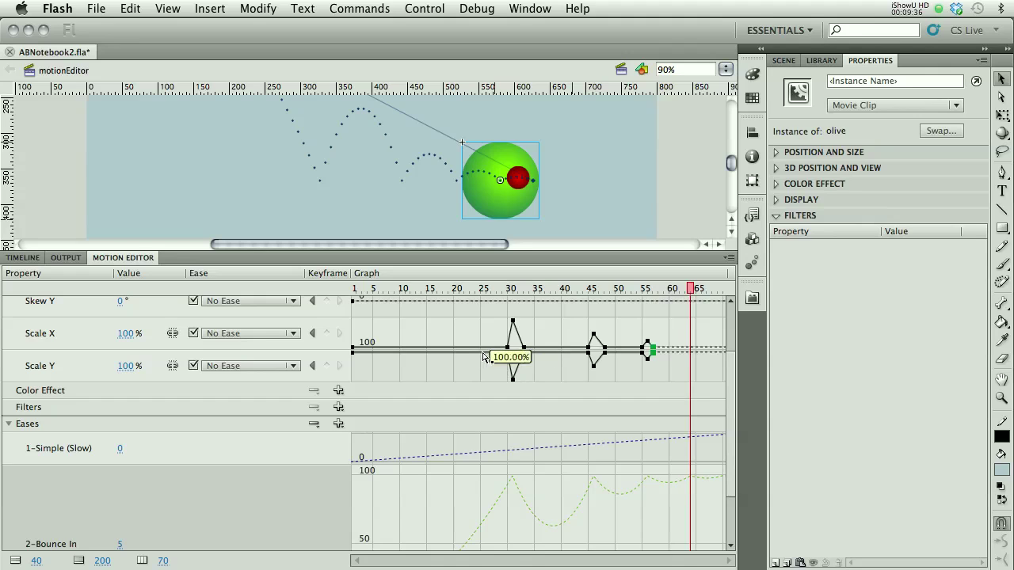
pyautogui.click(691, 289)
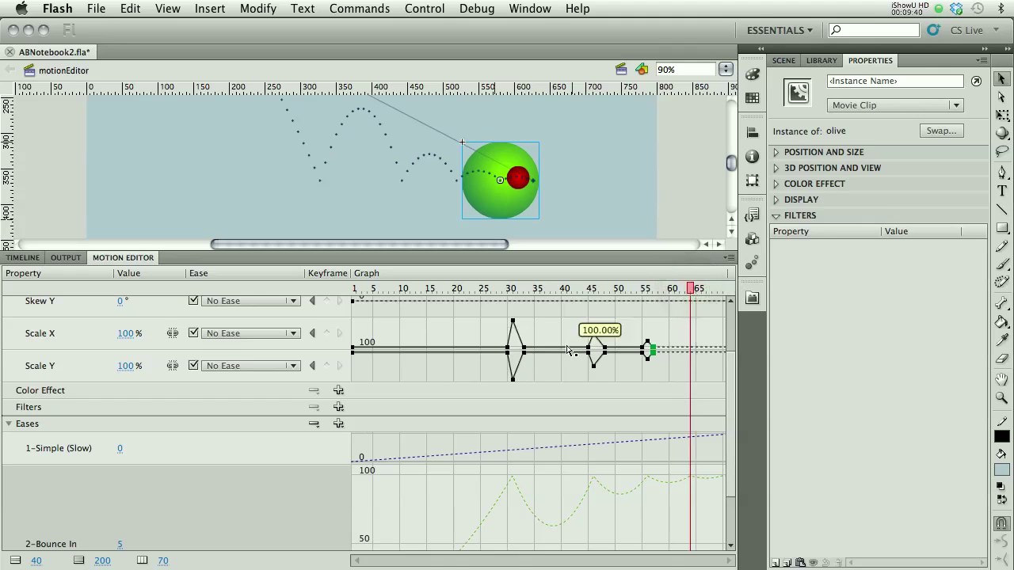
pyautogui.click(330, 334)
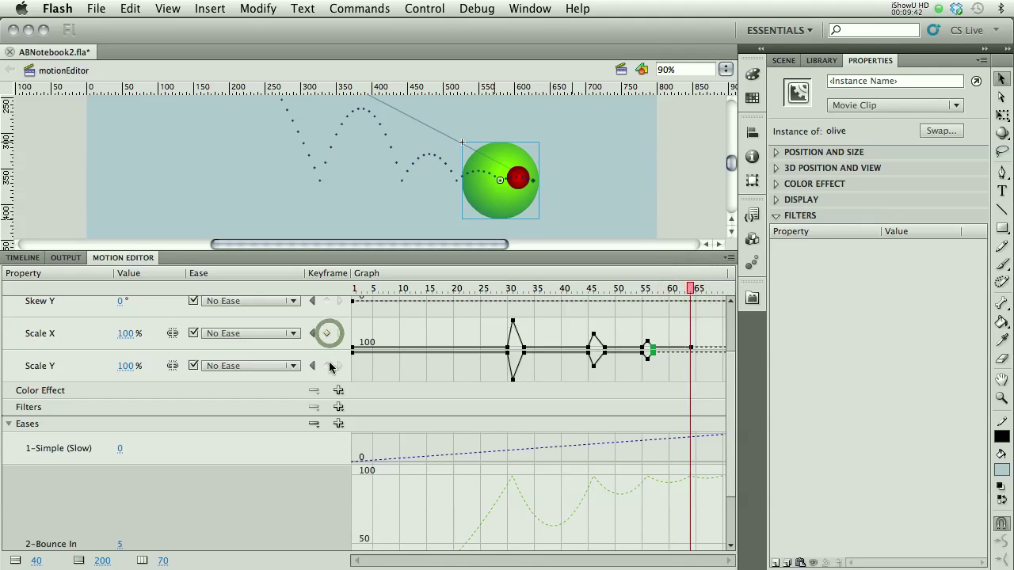
pyautogui.click(327, 365)
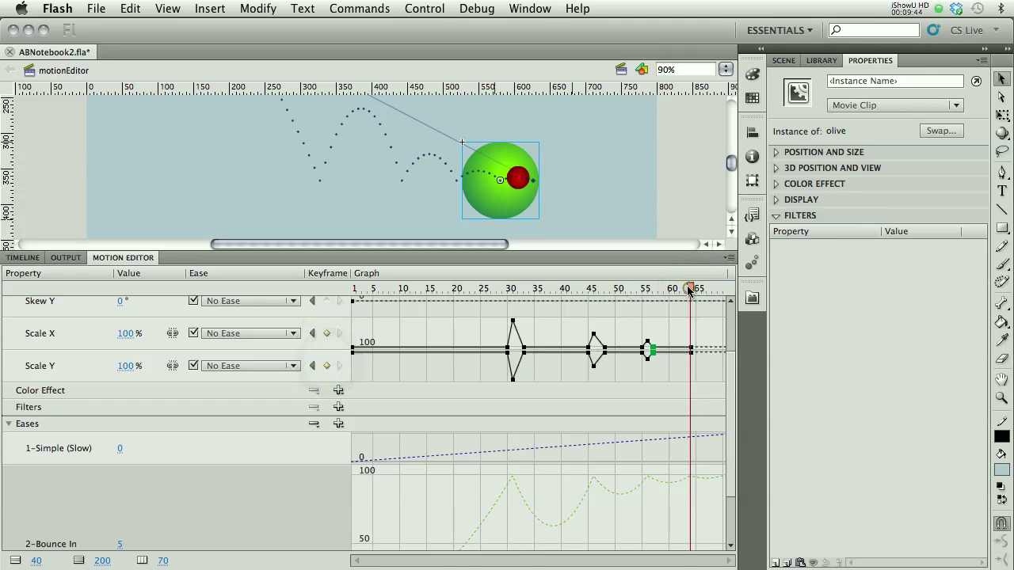
pyautogui.click(685, 290)
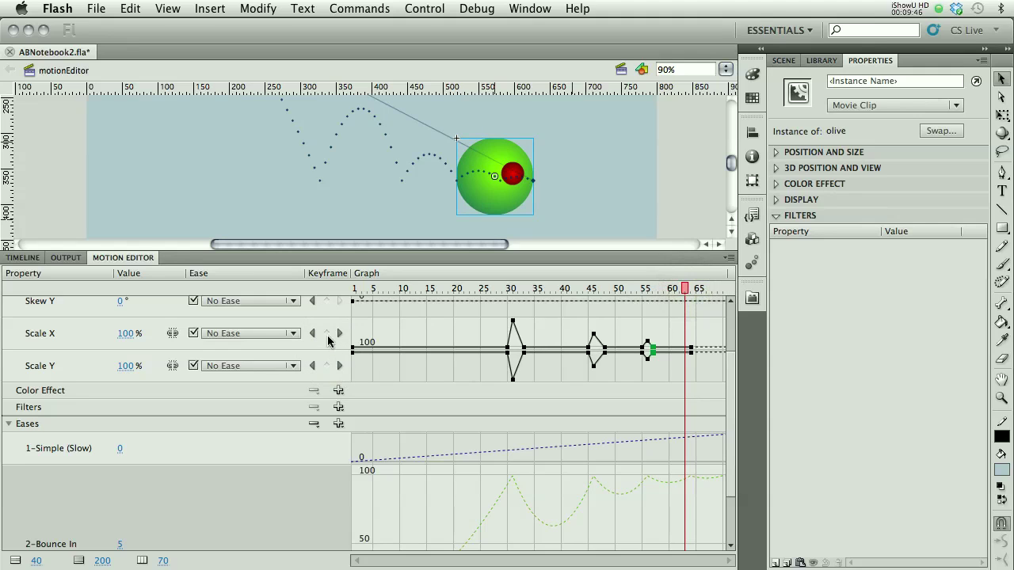
pyautogui.click(323, 365)
# Set Scale X to 102% and Scale Y to 98% at frame 63
pyautogui.click(126, 333)
pyautogui.write('102')
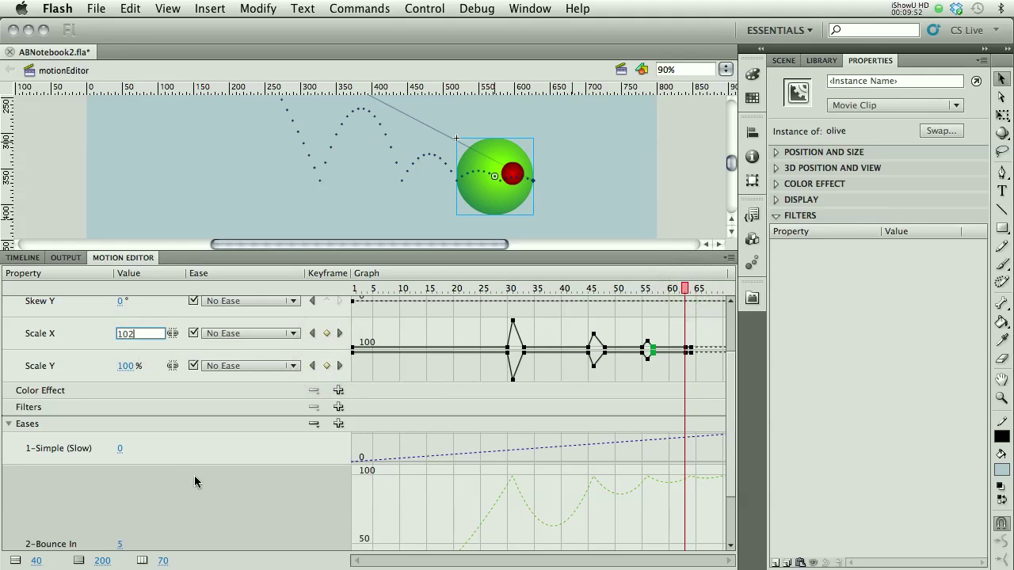
pyautogui.press('Return')
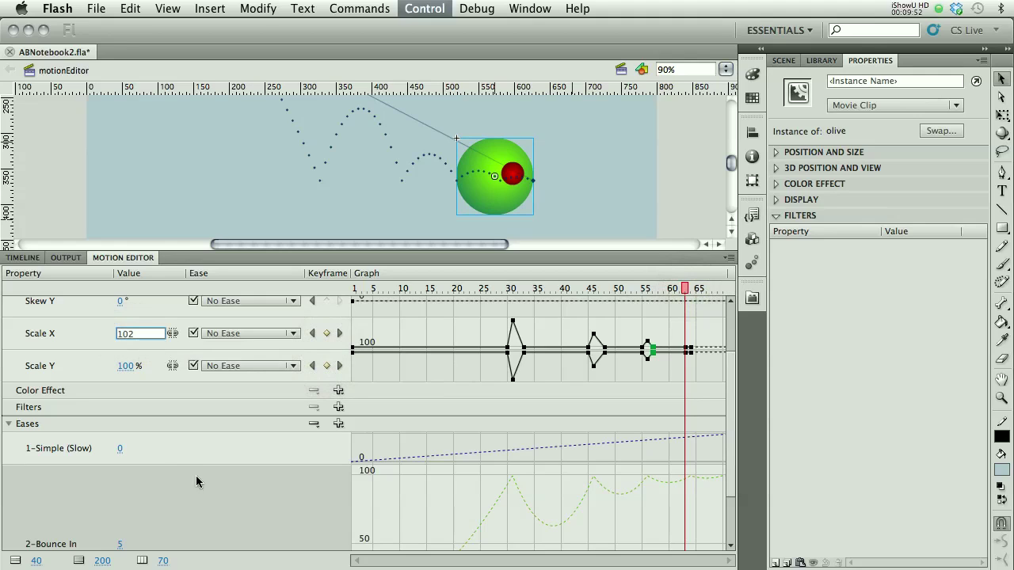
pyautogui.click(127, 365)
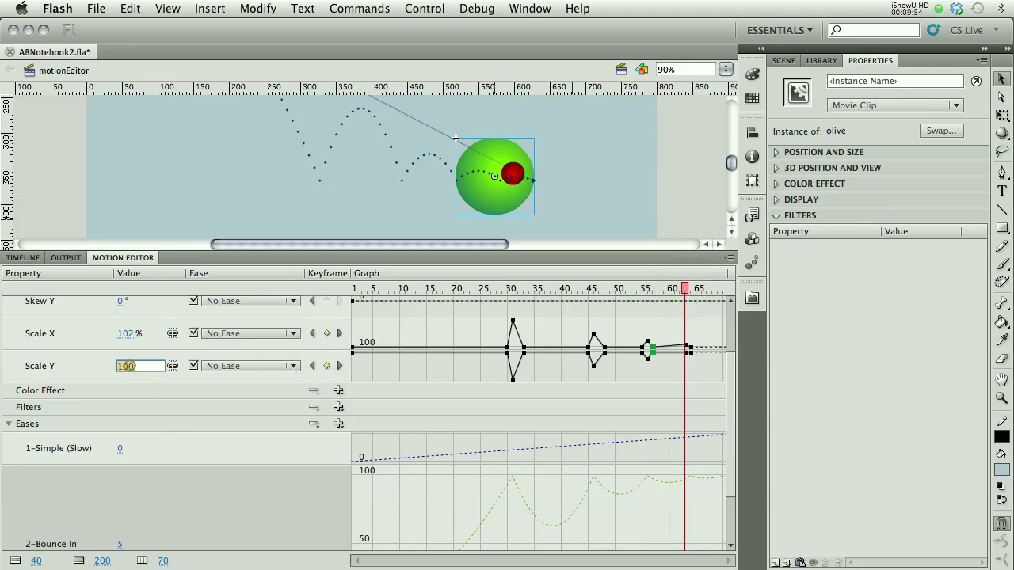
pyautogui.write('98')
pyautogui.press('Return')
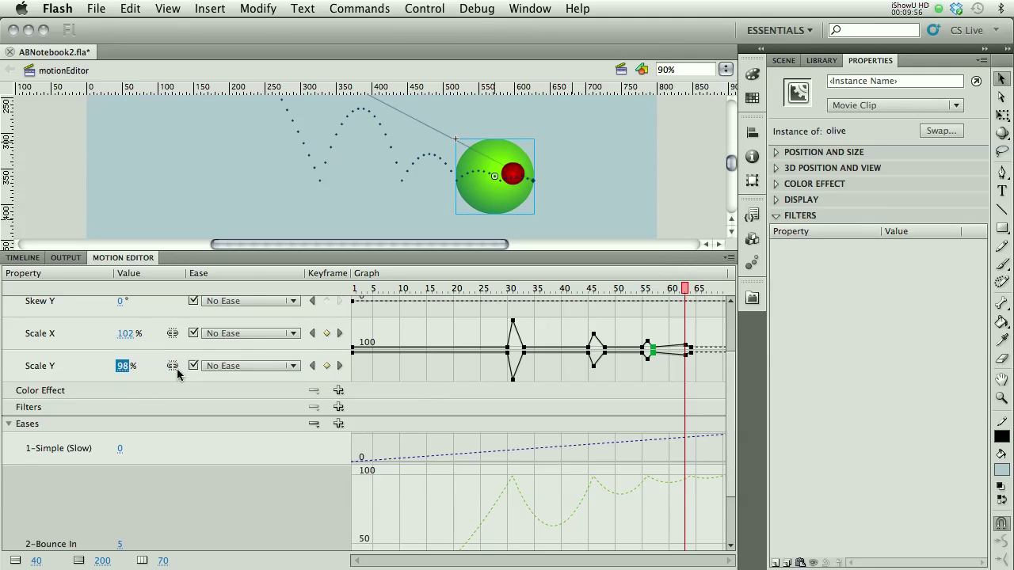
# Squash the olive slightly at frame 64 by setting Scale X to 102% and Scale Y to 98%
pyautogui.click(687, 289)
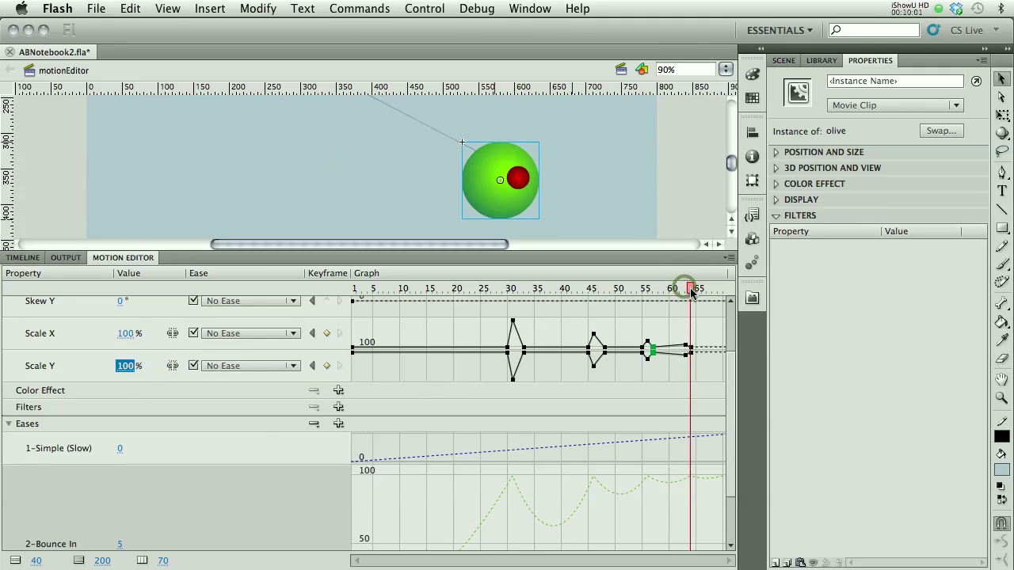
pyautogui.click(123, 334)
pyautogui.write('102')
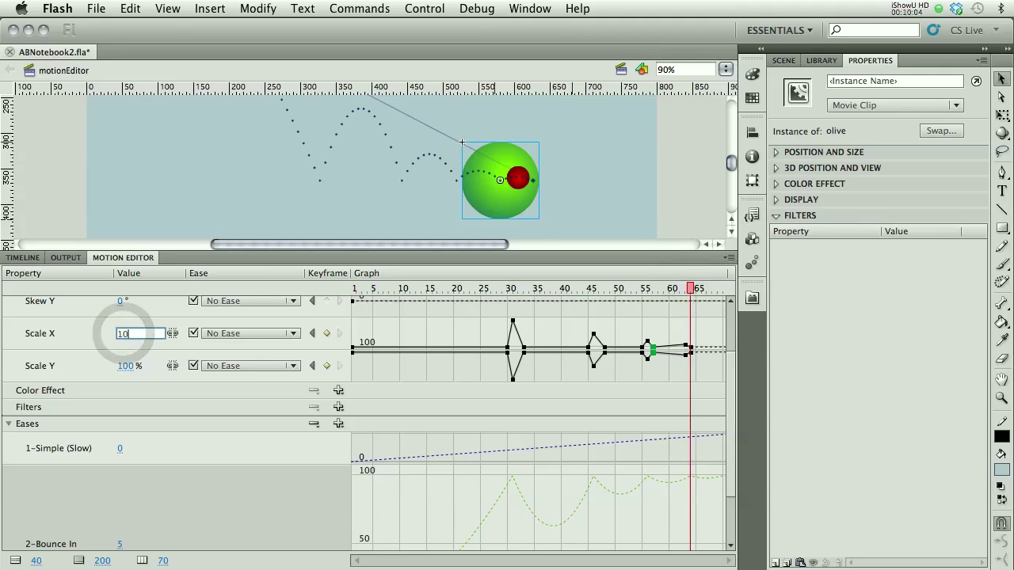
pyautogui.click(125, 366)
pyautogui.write('98')
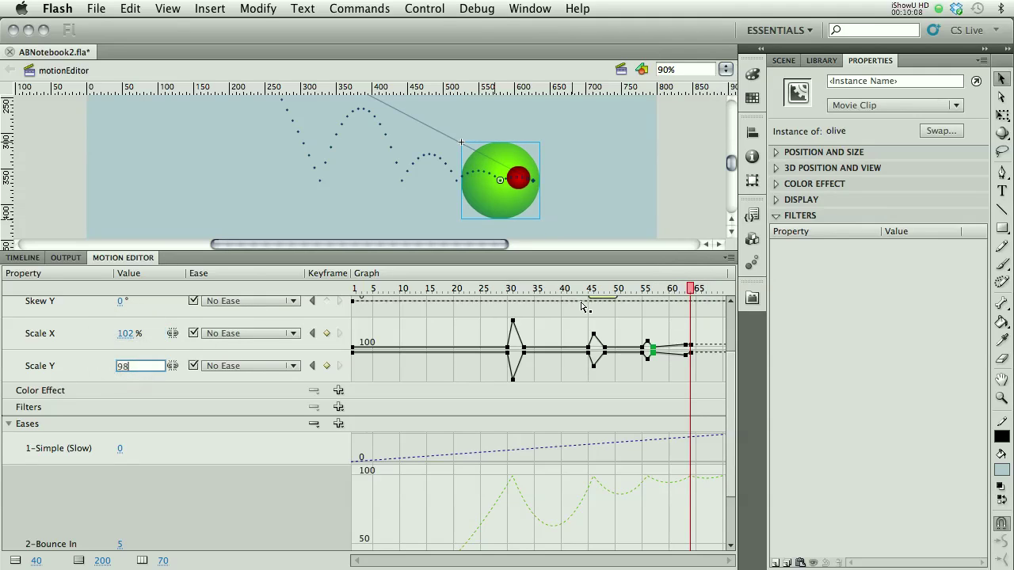
pyautogui.press('Return')
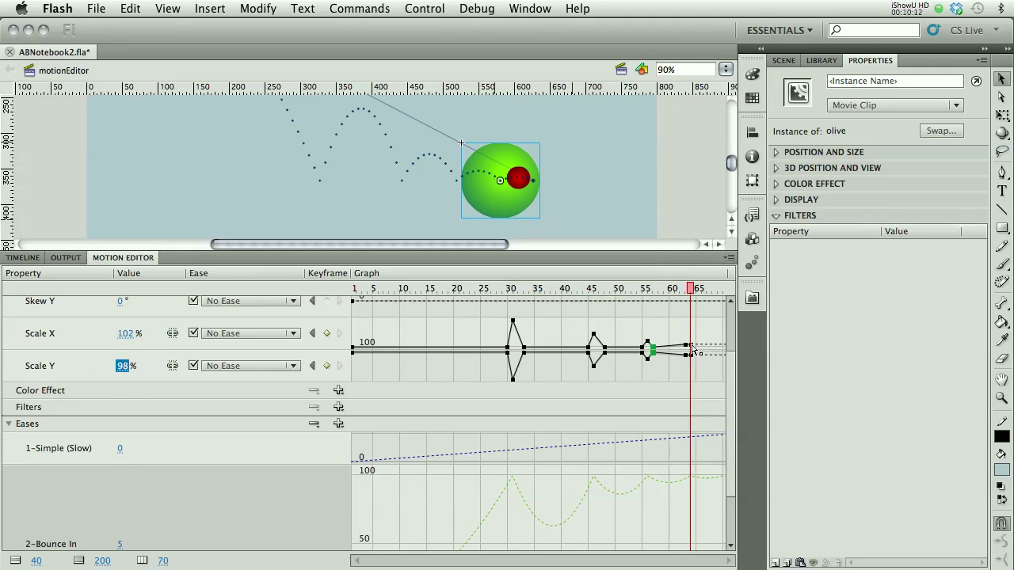
# Restore the Scale X and Scale Y keyframes at frame 63 to 100%
pyautogui.moveTo(687, 355); pyautogui.dragTo(686, 346)
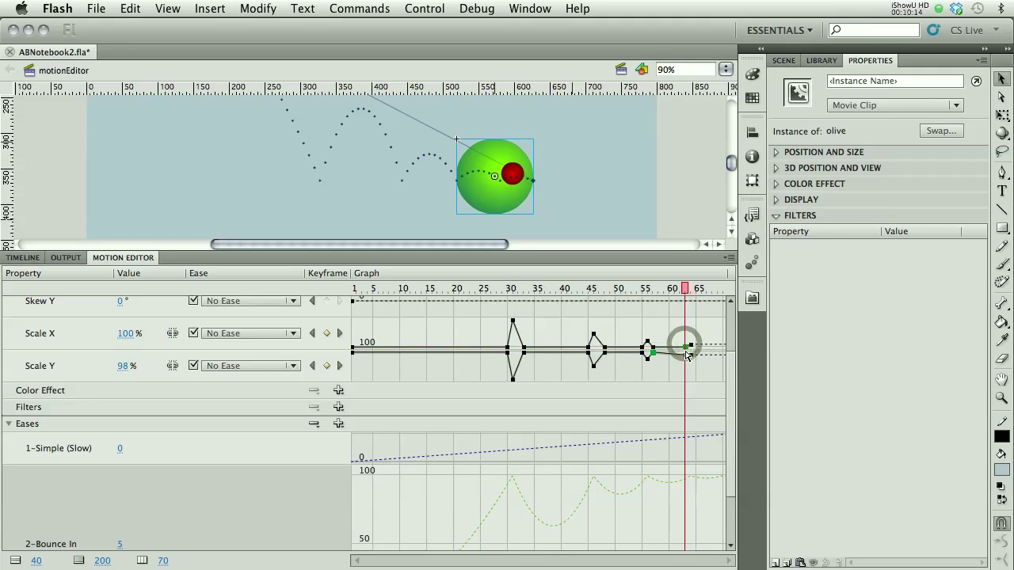
pyautogui.click(686, 356)
pyautogui.click(684, 352)
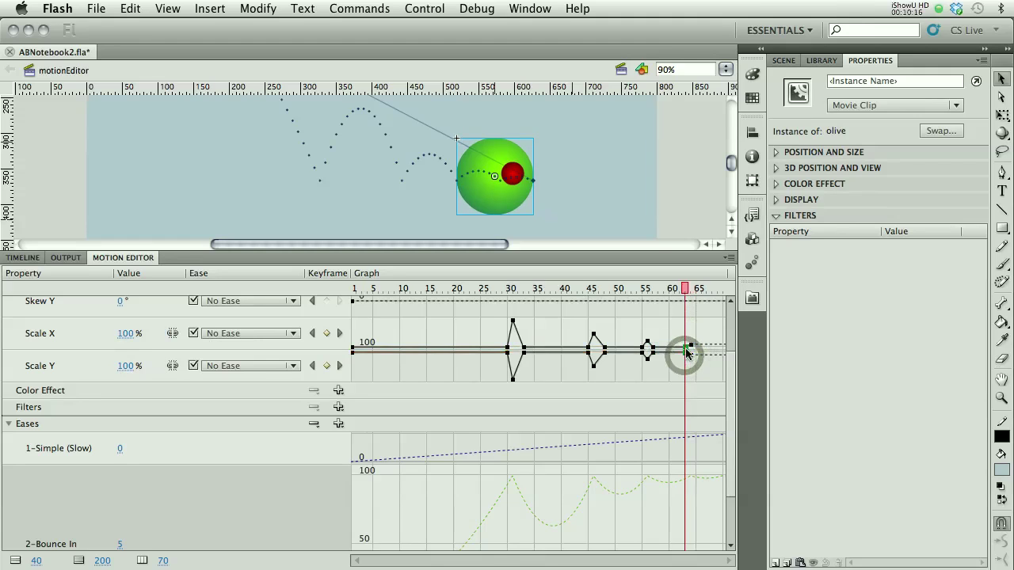
# Add Scale X and Scale Y keyframes at frame 65 and set both scales back to 100%
pyautogui.click(689, 289)
pyautogui.moveTo(689, 289); pyautogui.dragTo(695, 289)
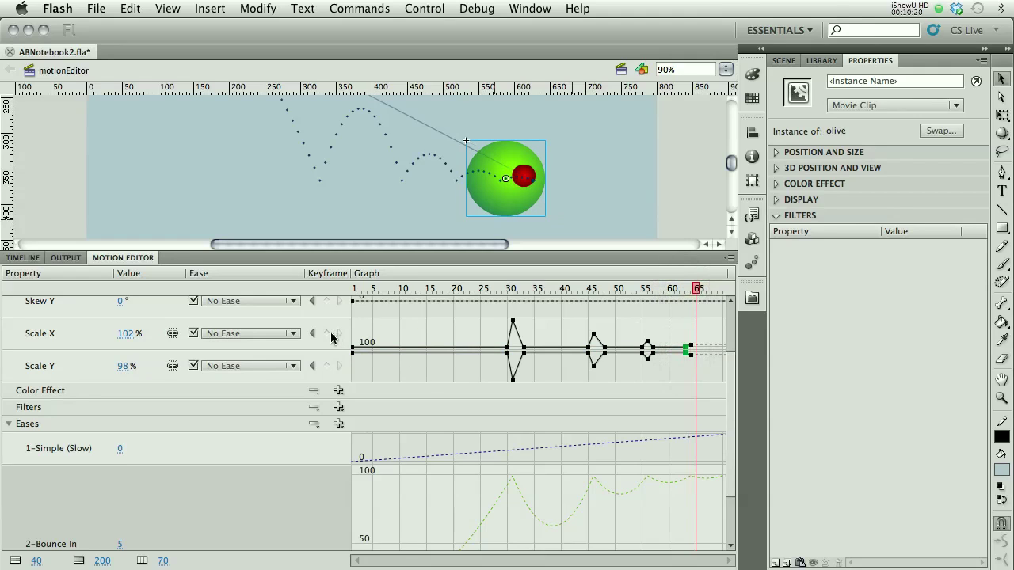
pyautogui.click(327, 366)
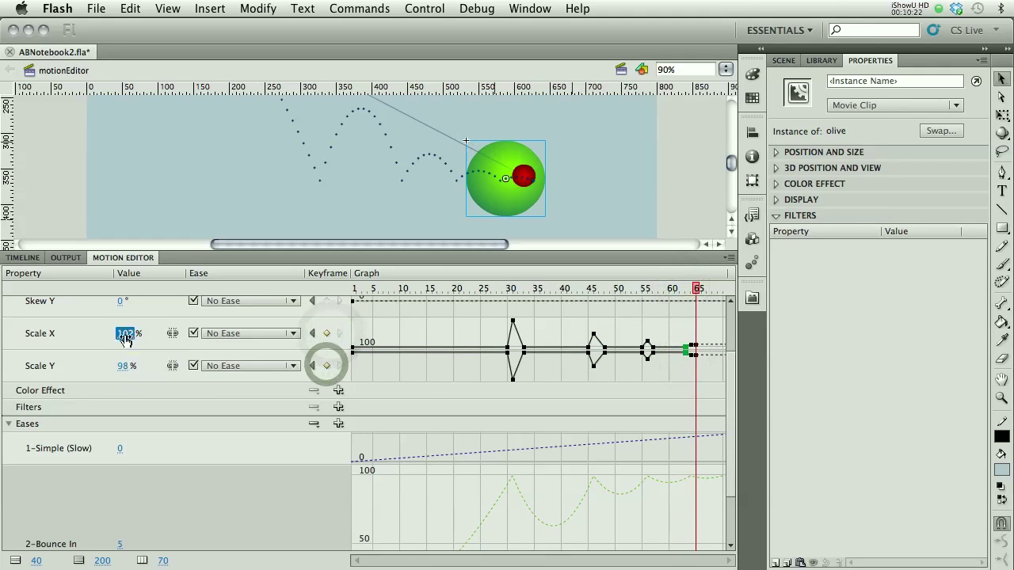
pyautogui.click(125, 334)
pyautogui.write('100')
pyautogui.press('Return')
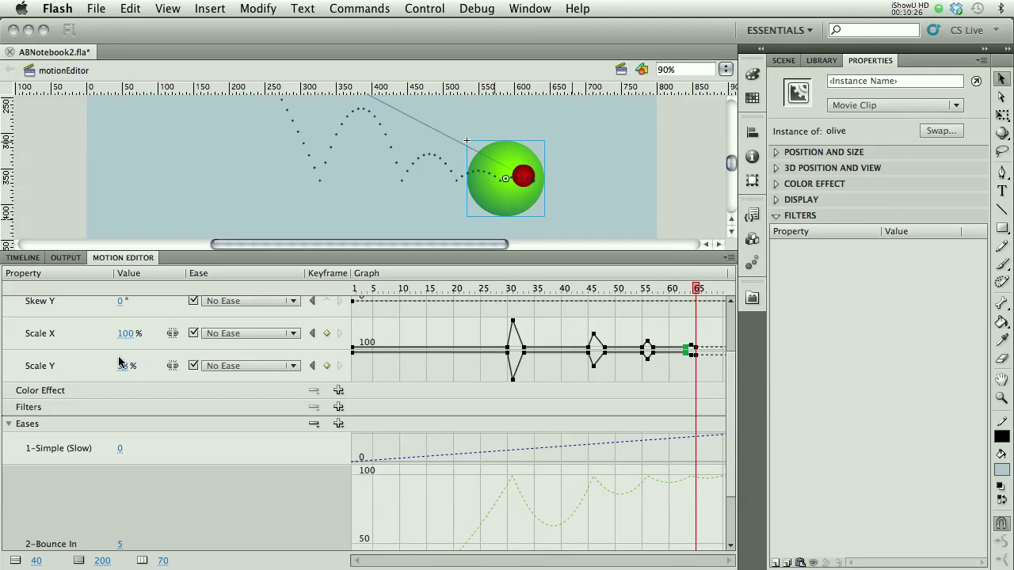
pyautogui.write('100')
pyautogui.press('Return')
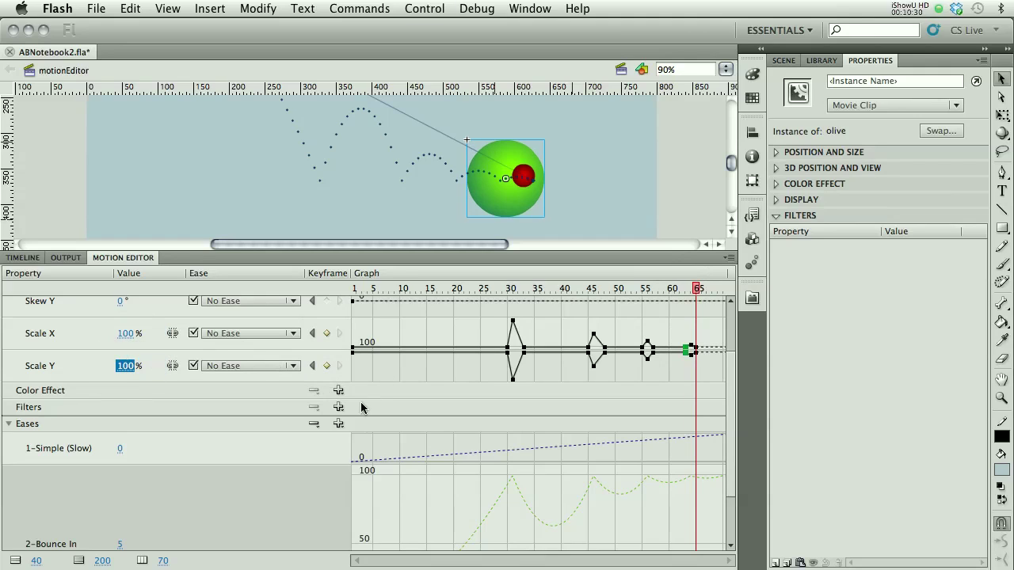
# Return the playhead to frame 1, enlarge the stage area and play the bouncing olive animation
pyautogui.click(696, 290)
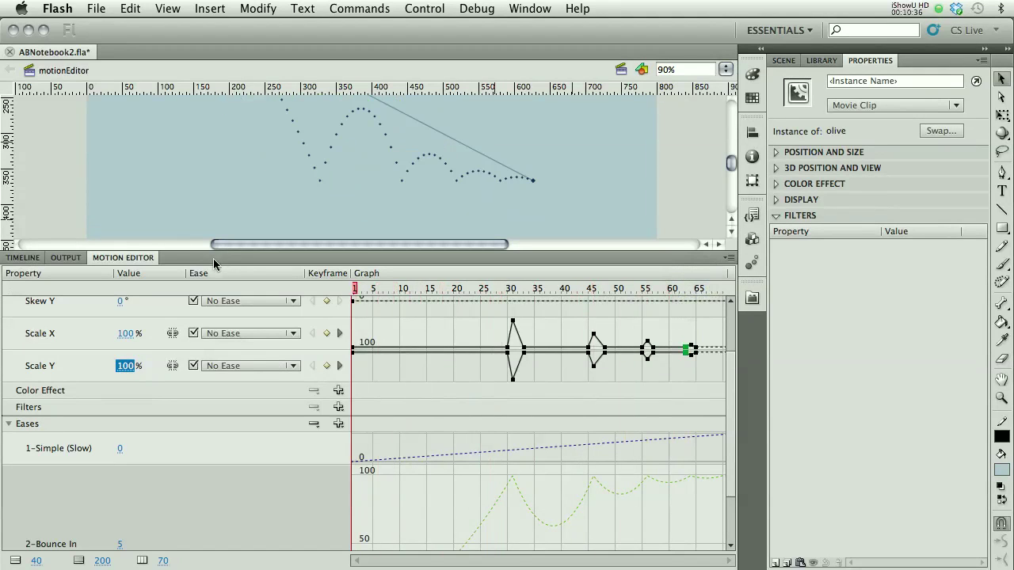
pyautogui.moveTo(204, 262); pyautogui.dragTo(202, 426)
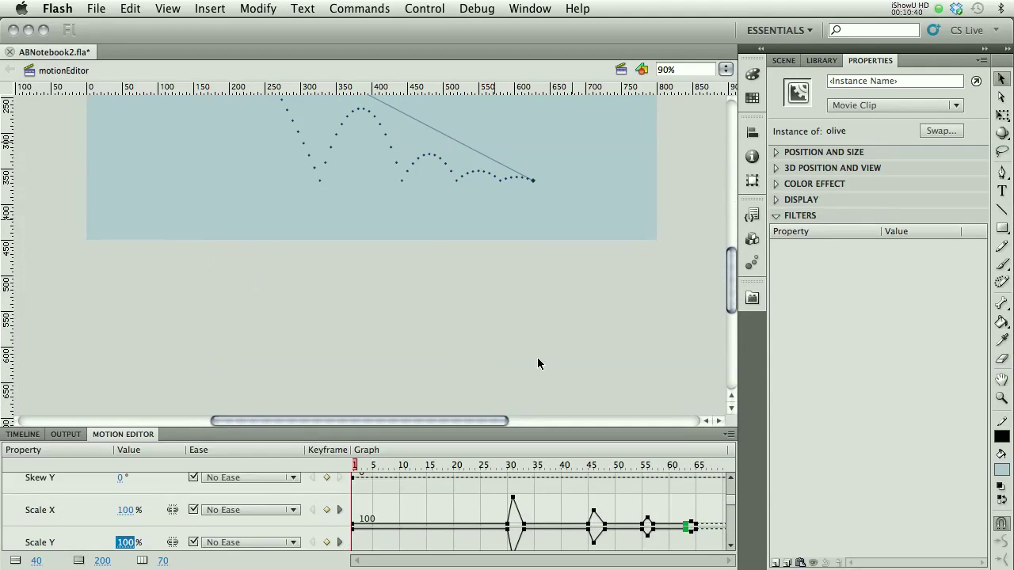
pyautogui.moveTo(727, 269); pyautogui.dragTo(729, 227)
pyautogui.press('Return')
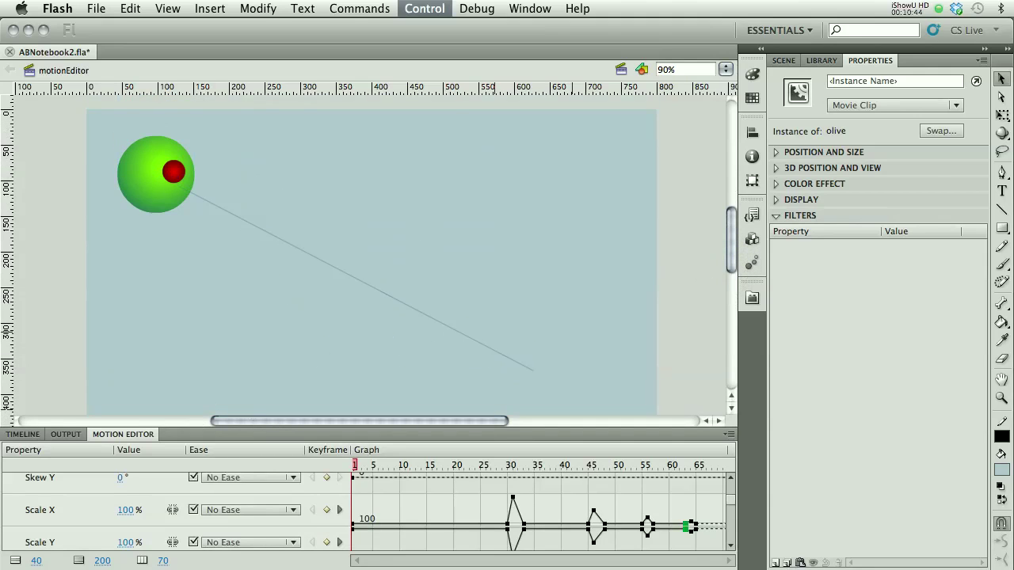